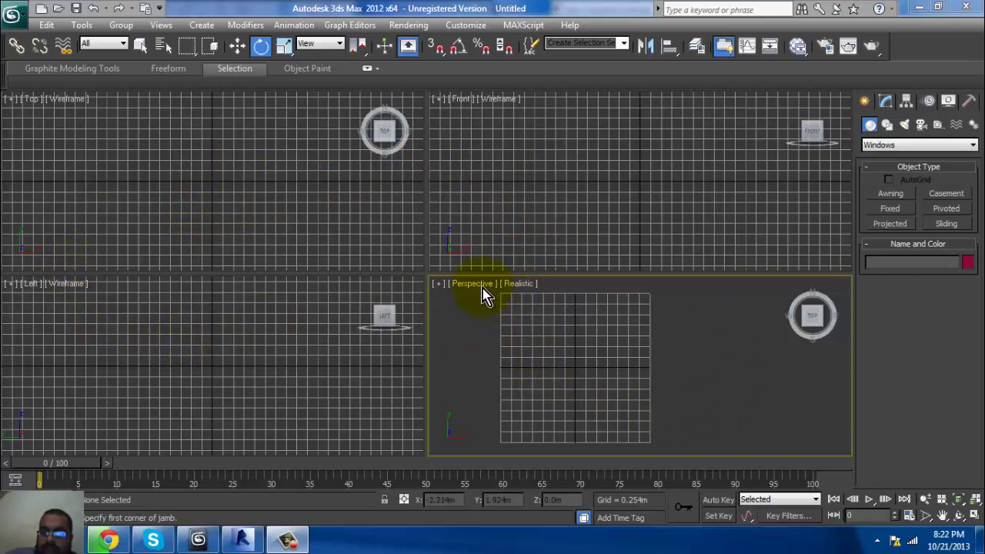
Switch the Front viewport to the Bottom view and after that to the Left view.
{"action": "left_click", "coordinate": [462, 104]}
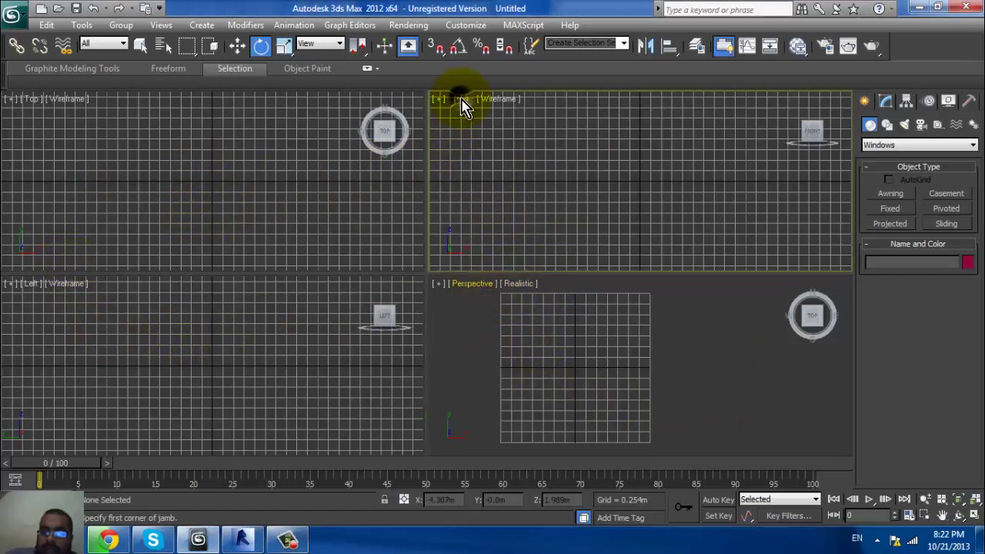
{"action": "left_click", "coordinate": [461, 102]}
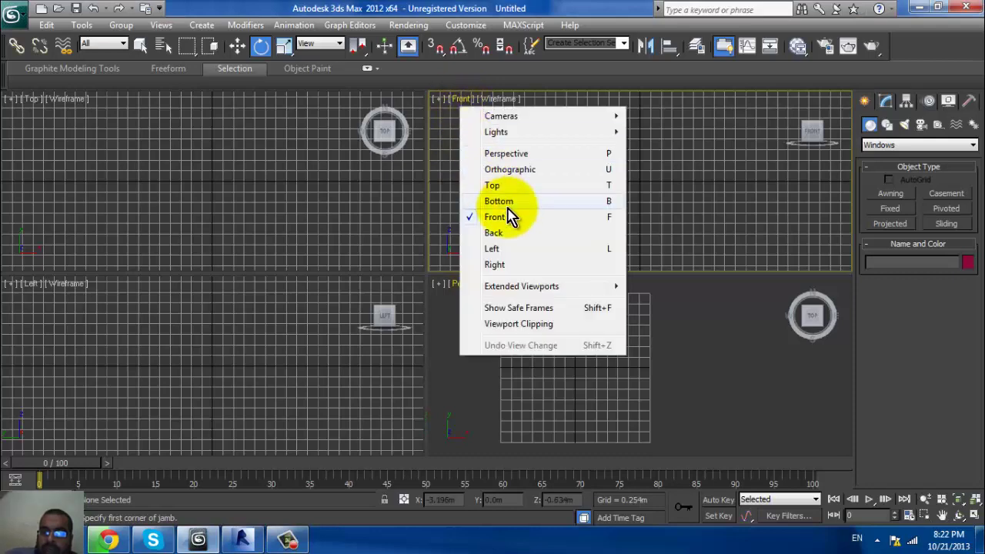
{"action": "left_click", "coordinate": [500, 202]}
{"action": "left_click", "coordinate": [460, 106]}
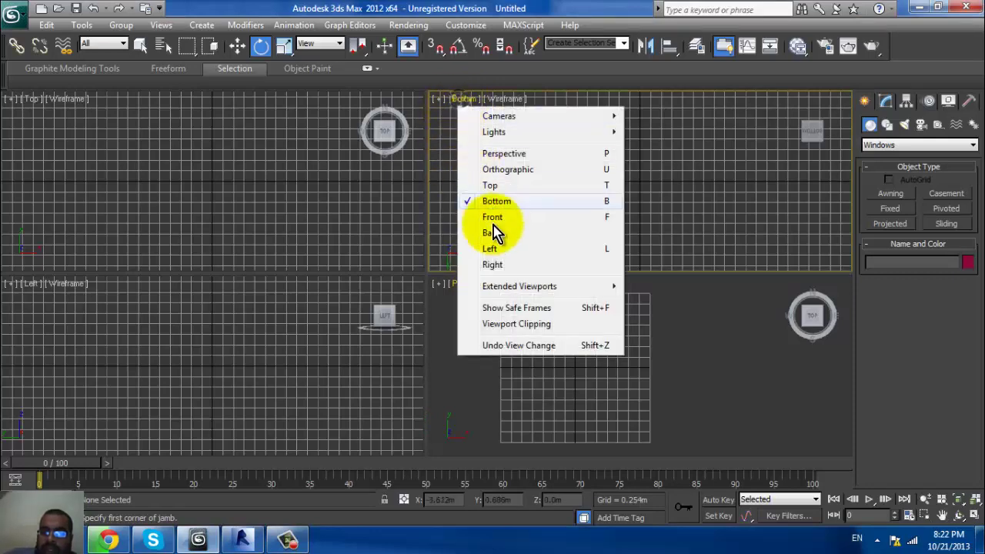
{"action": "left_click", "coordinate": [497, 249]}
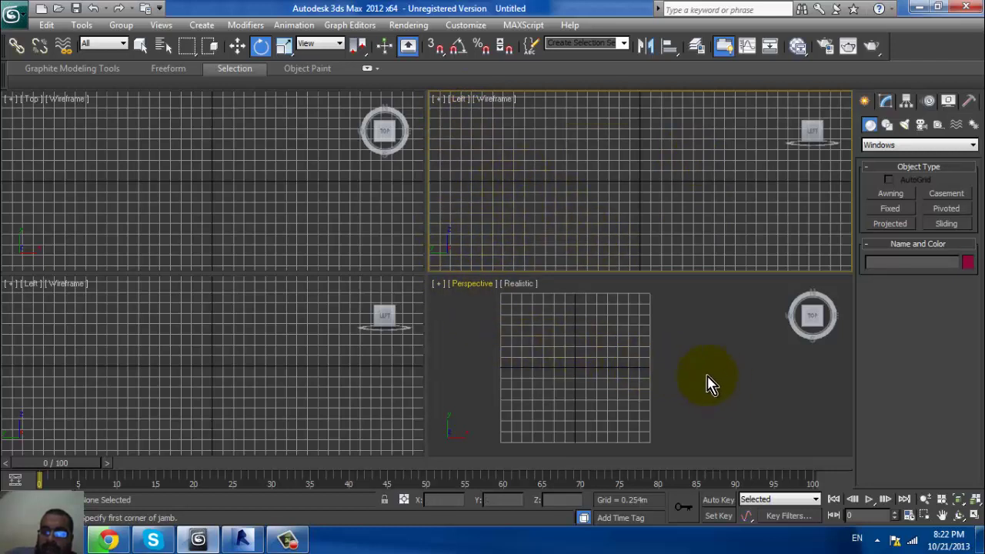
{"action": "left_click", "coordinate": [746, 364]}
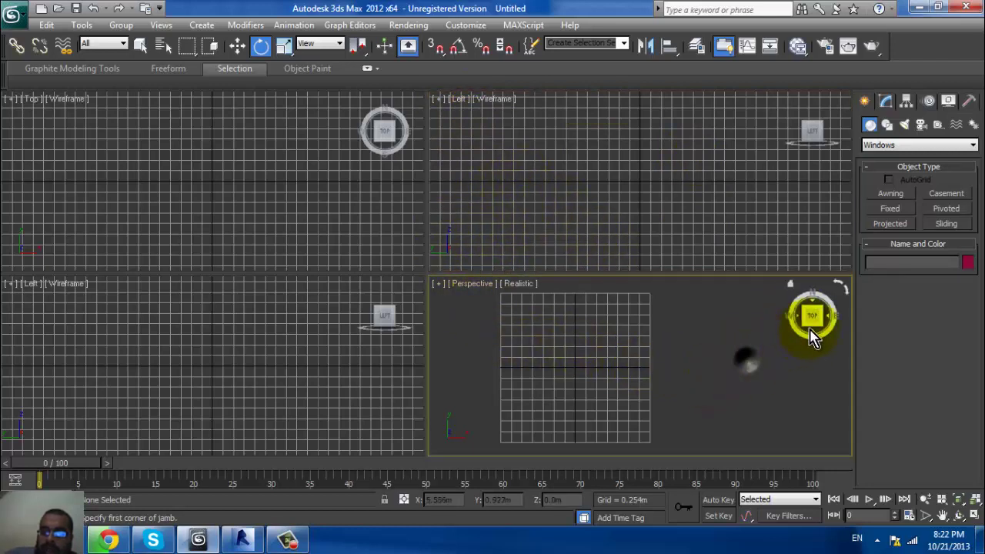
{"action": "left_click", "coordinate": [692, 222]}
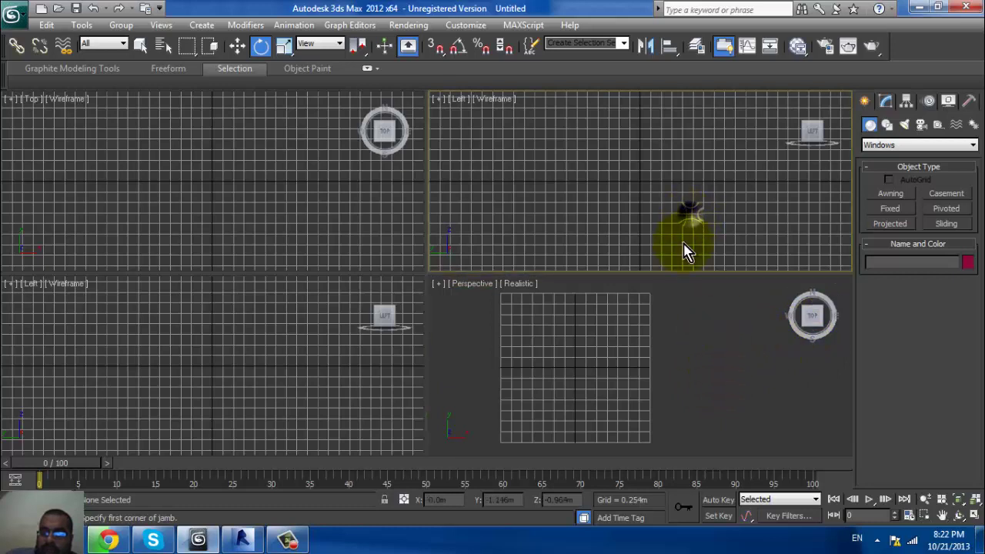
{"action": "left_click", "coordinate": [681, 335]}
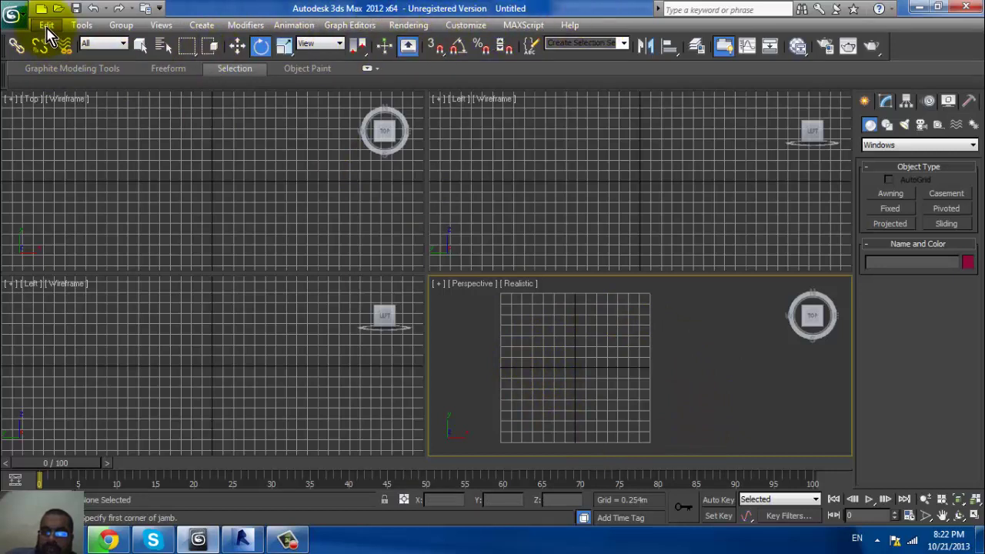
{"action": "left_click", "coordinate": [214, 25]}
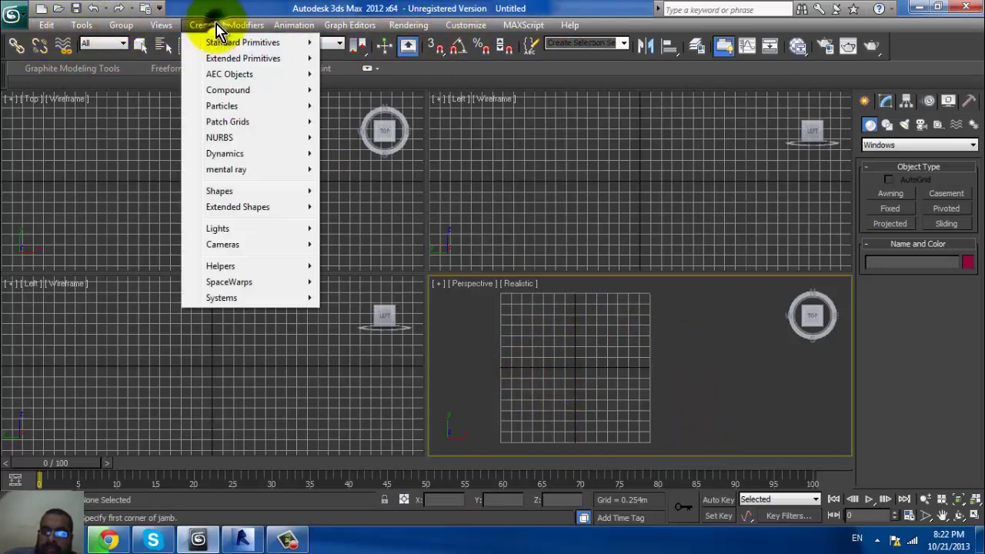
{"action": "mouse_move", "coordinate": [262, 25]}
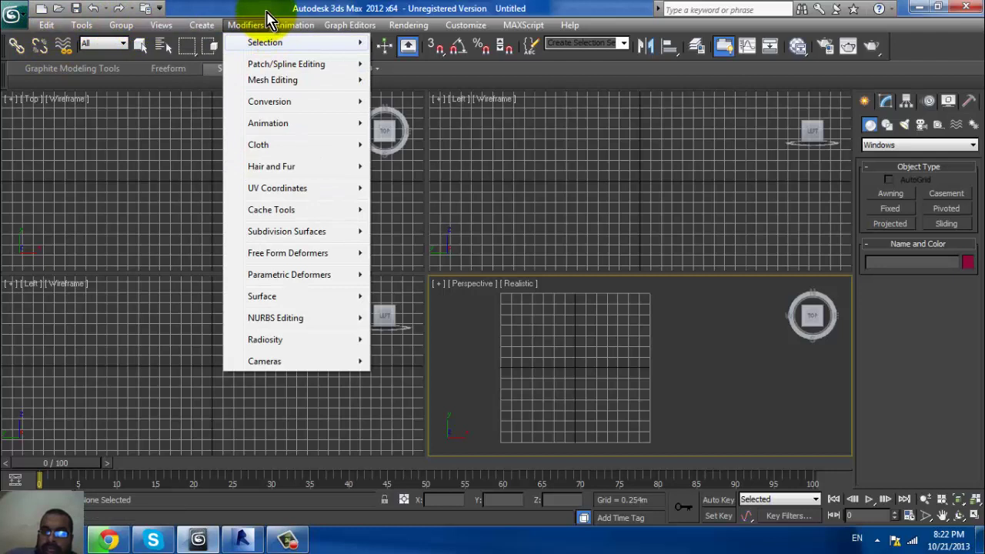
{"action": "mouse_move", "coordinate": [220, 27]}
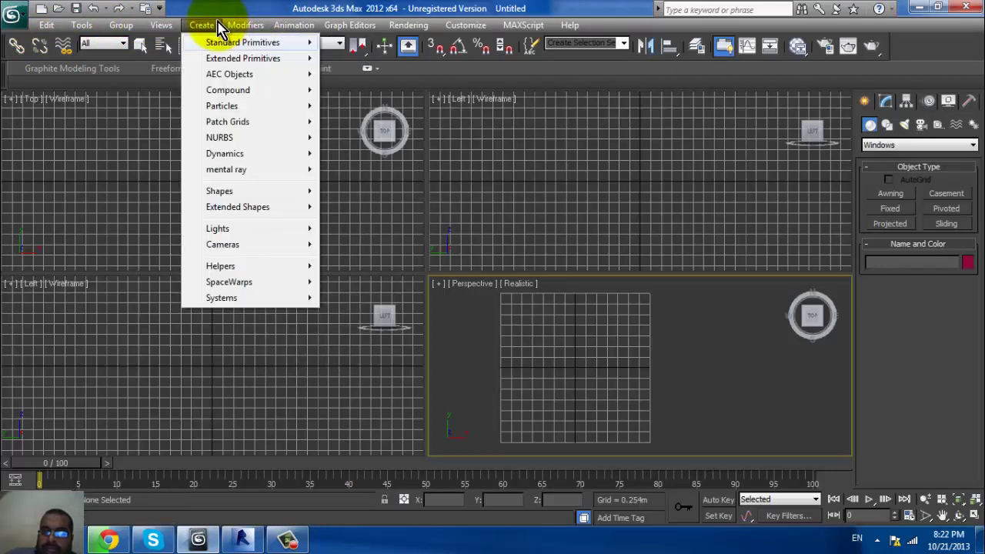
{"action": "left_click", "coordinate": [235, 15]}
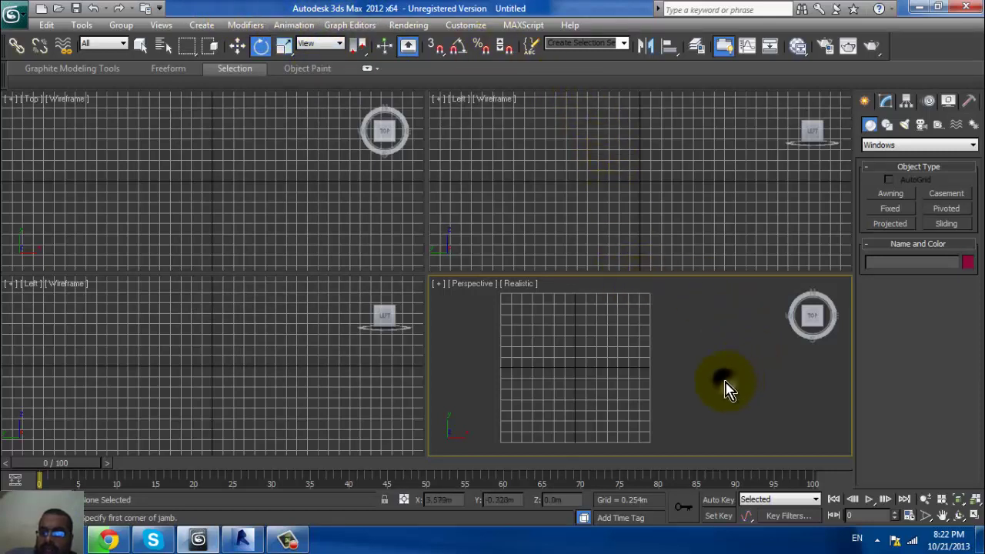
Maximize the Perspective viewport and orient it to look straight down on the grid from the top.
{"action": "left_click_drag", "start_coordinate": [728, 389], "coordinate": [698, 400]}
{"action": "left_click", "coordinate": [976, 521]}
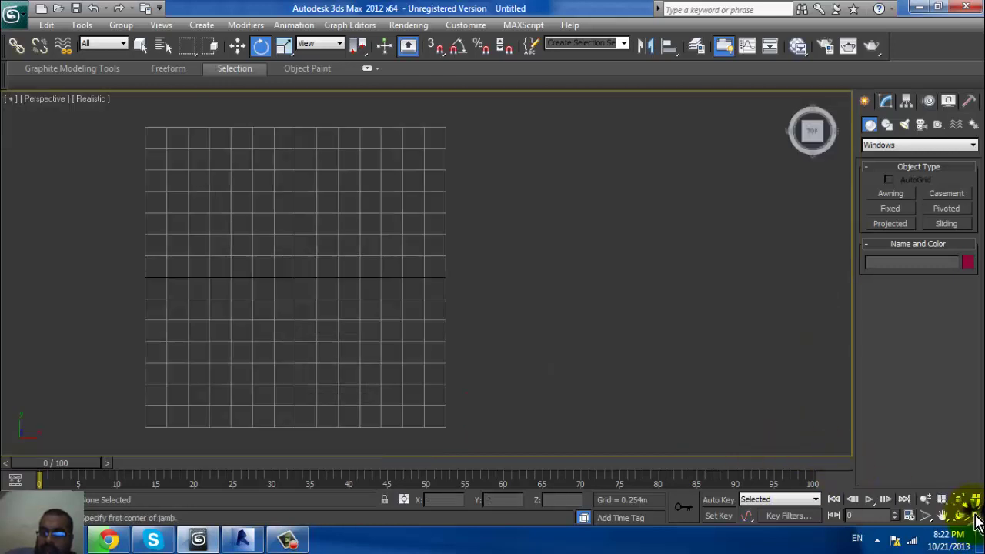
{"action": "middle_click_drag", "start_coordinate": [446, 213], "coordinate": [633, 257]}
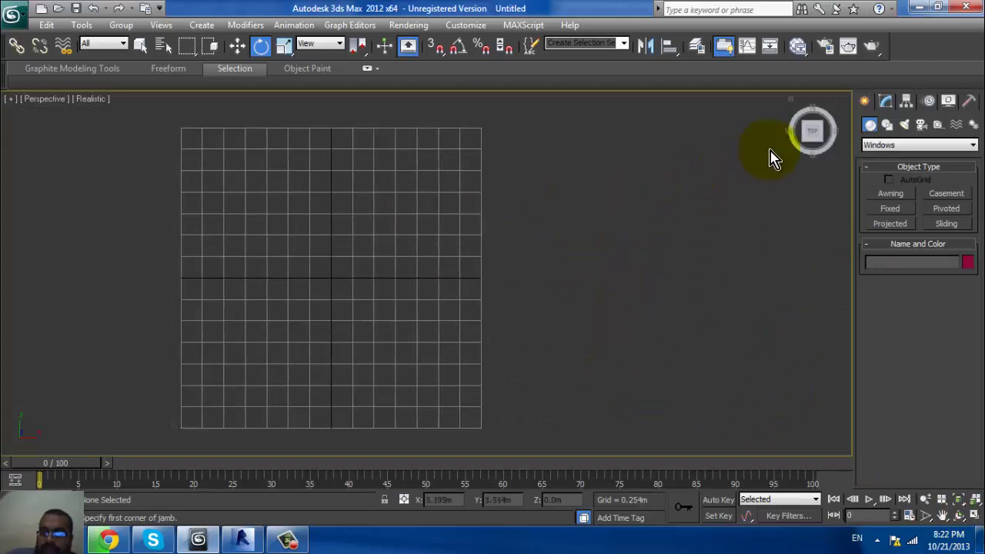
{"action": "left_click_drag", "start_coordinate": [806, 150], "coordinate": [679, 238]}
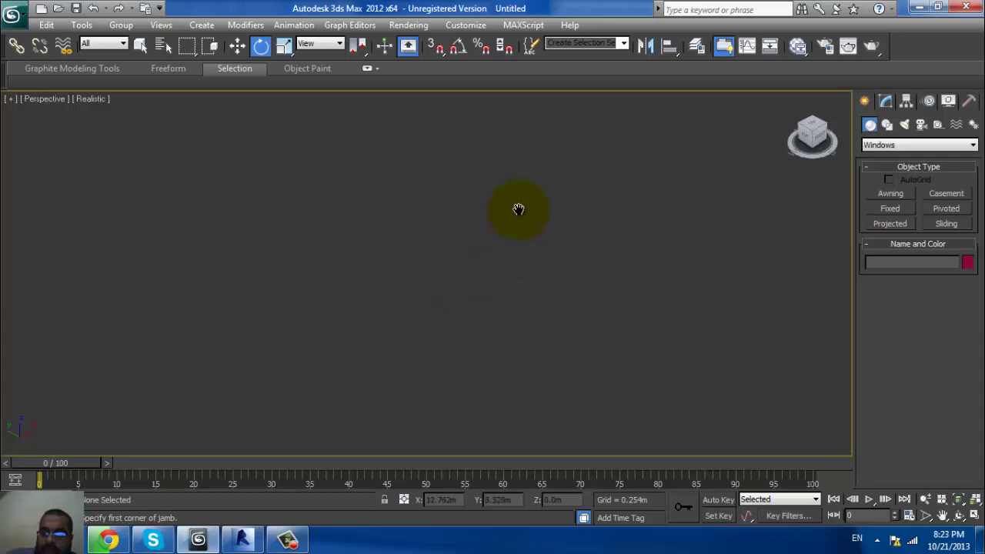
{"action": "left_click", "coordinate": [813, 131]}
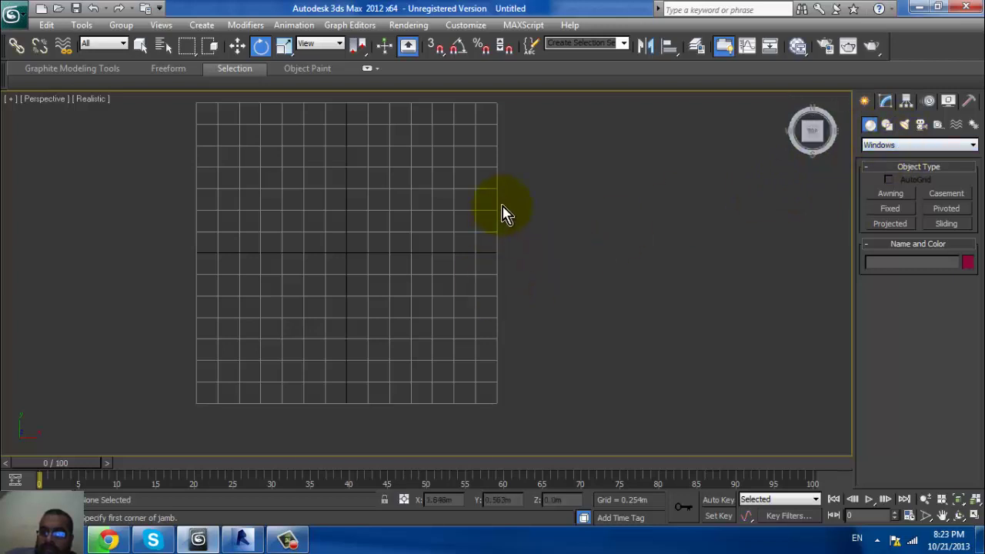
Start the Wall tool from the AEC Extended object category.
{"action": "left_click", "coordinate": [914, 146]}
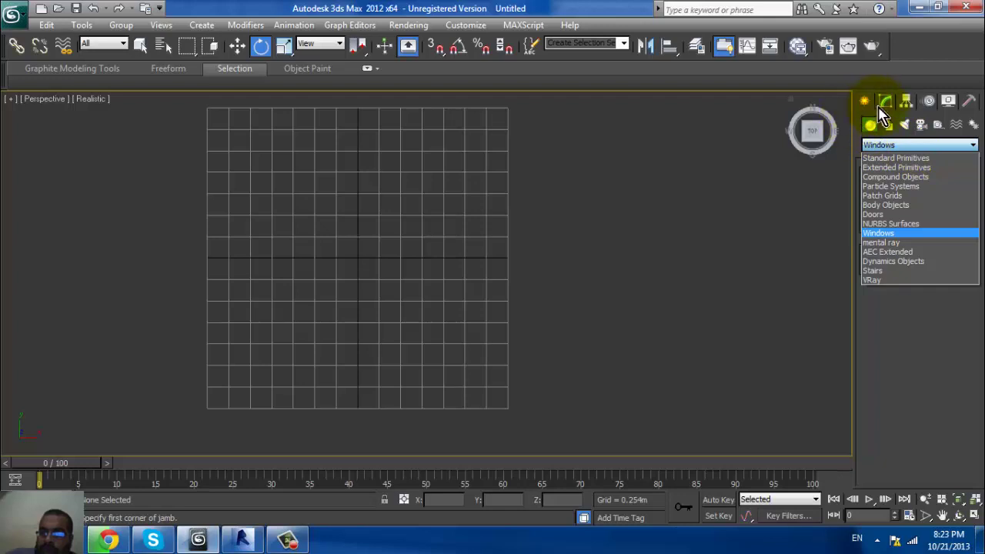
{"action": "left_click", "coordinate": [900, 254]}
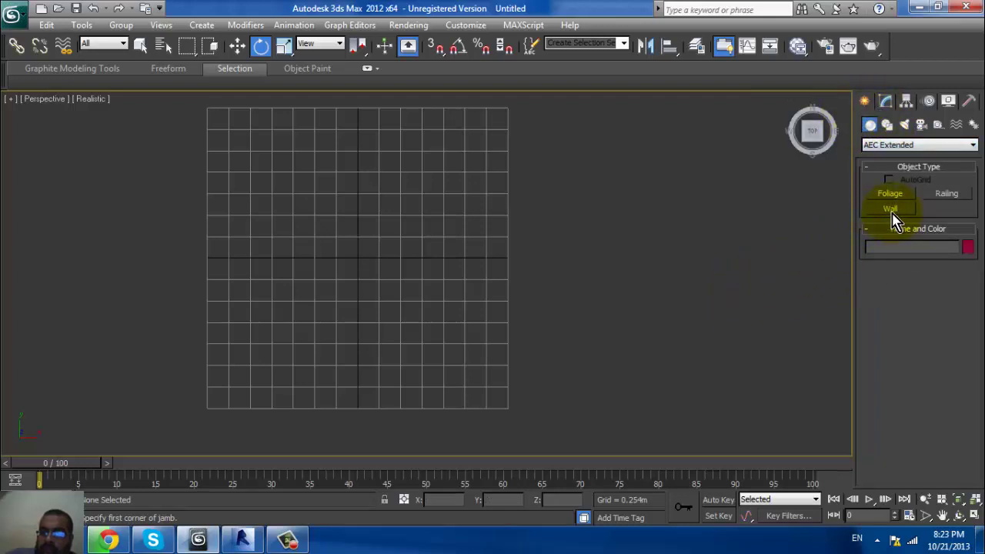
{"action": "left_click", "coordinate": [891, 211]}
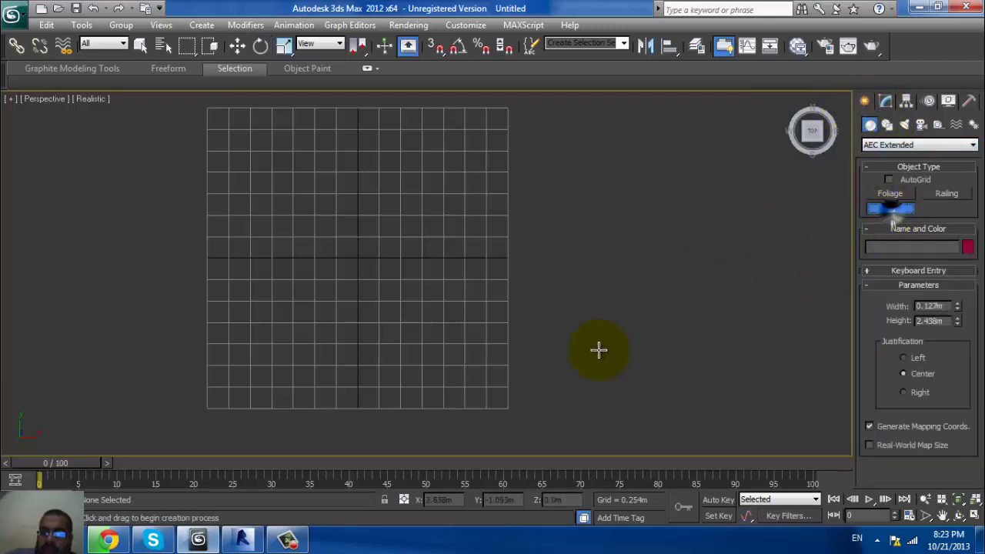
Try to draw a three-segment U-shaped wall freehand on the grid, and undo it.
{"action": "left_click", "coordinate": [219, 393]}
{"action": "left_click", "coordinate": [230, 184]}
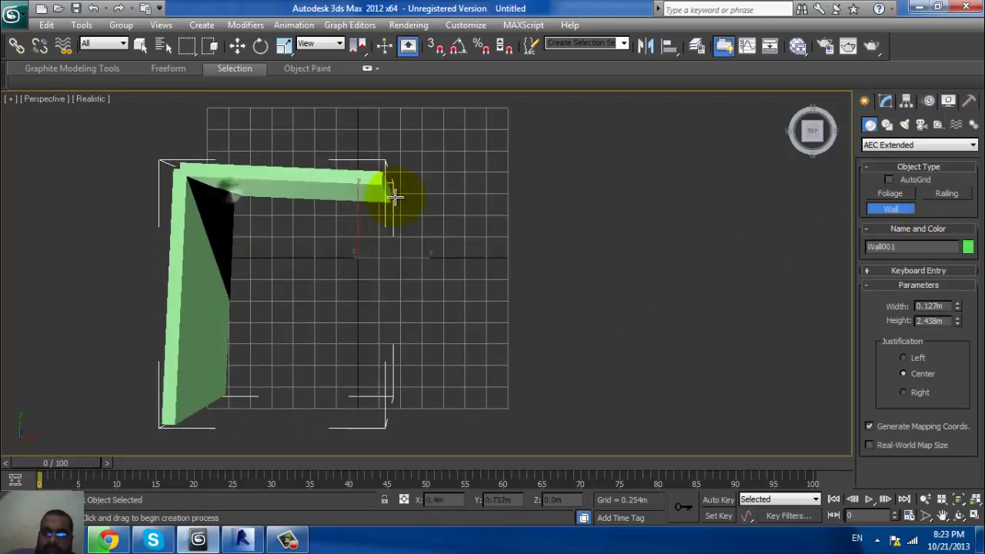
{"action": "left_click", "coordinate": [453, 193]}
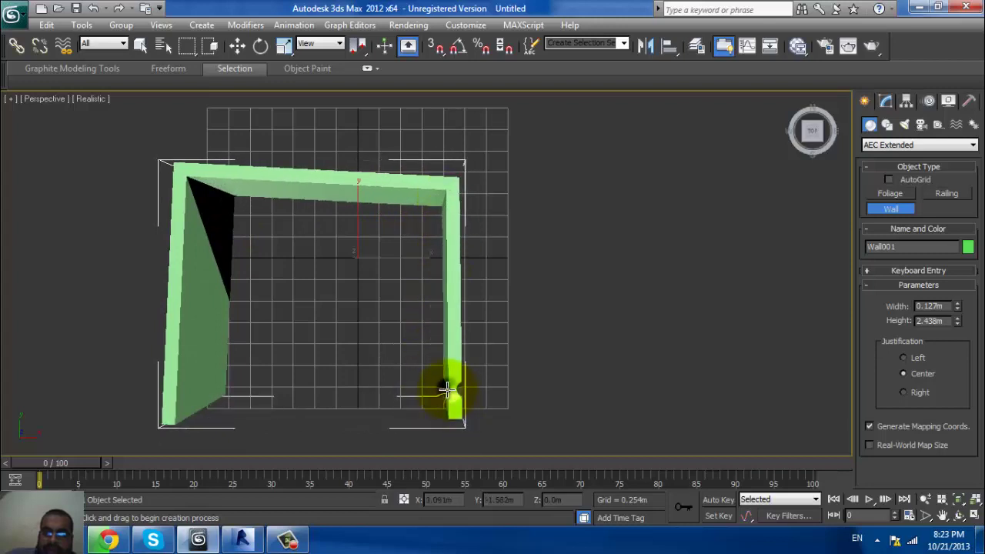
{"action": "left_click", "coordinate": [435, 389]}
{"action": "right_click", "coordinate": [436, 385]}
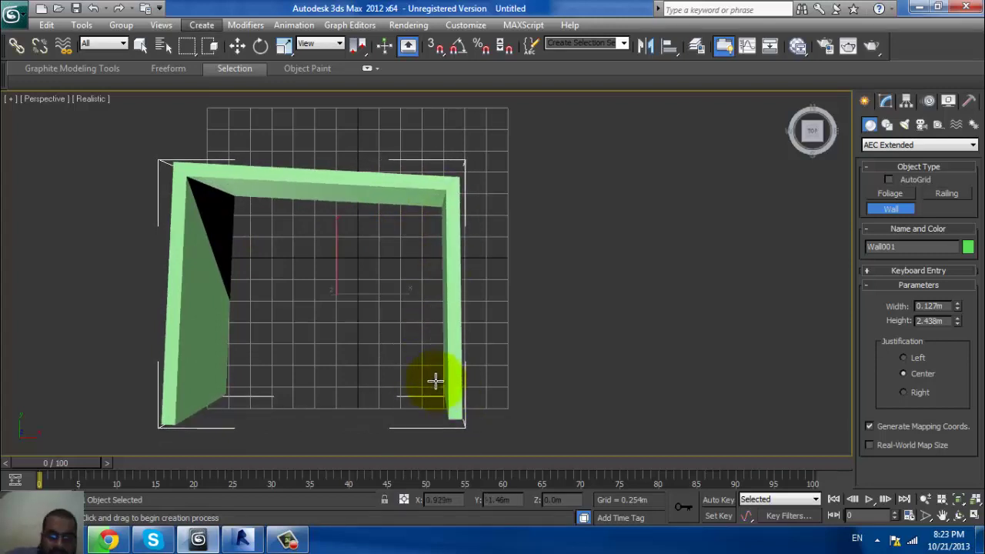
{"action": "key", "text": "ctrl+z"}
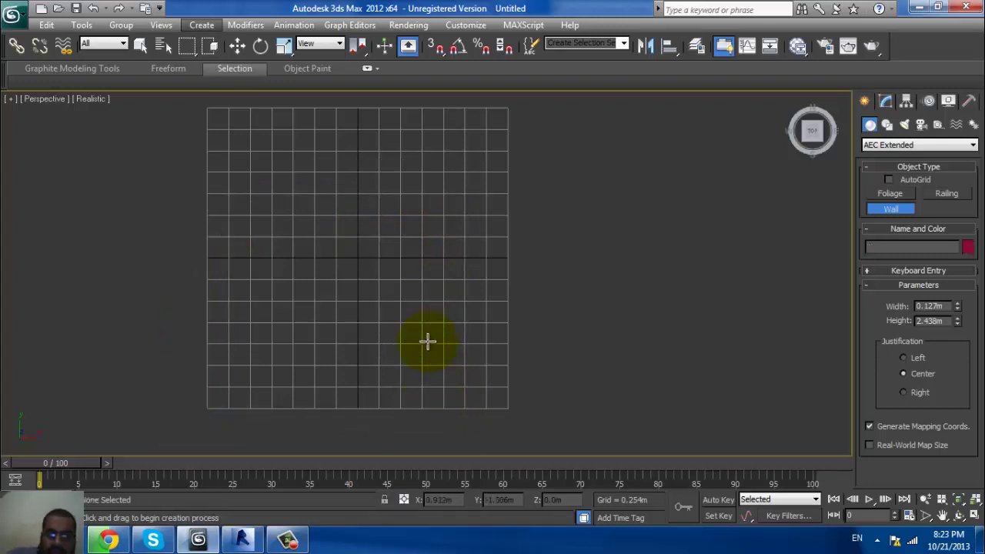
Turn on 3D snapping, clear all snap types and enable only Grid Points and Grid Lines.
{"action": "left_click", "coordinate": [435, 48]}
{"action": "right_click", "coordinate": [434, 48]}
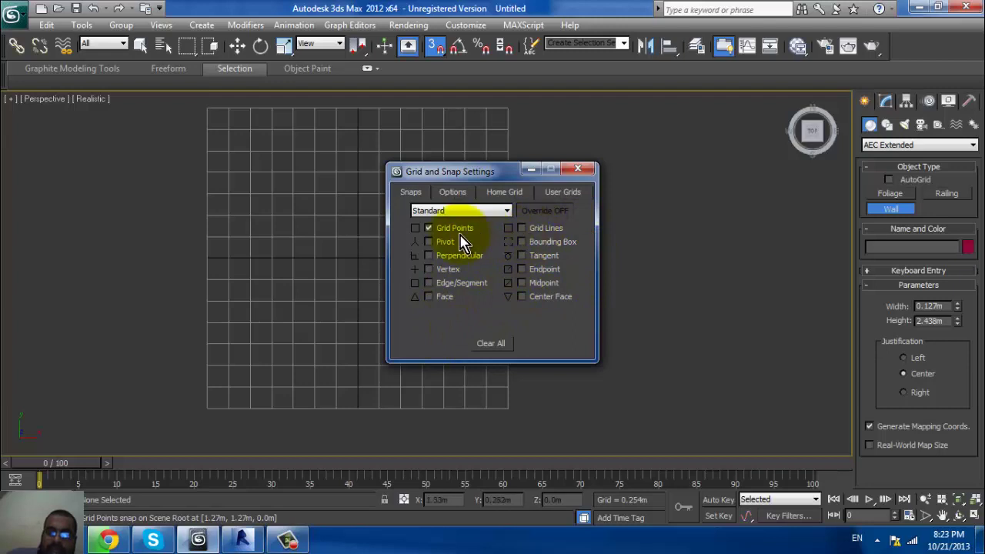
{"action": "left_click", "coordinate": [535, 229]}
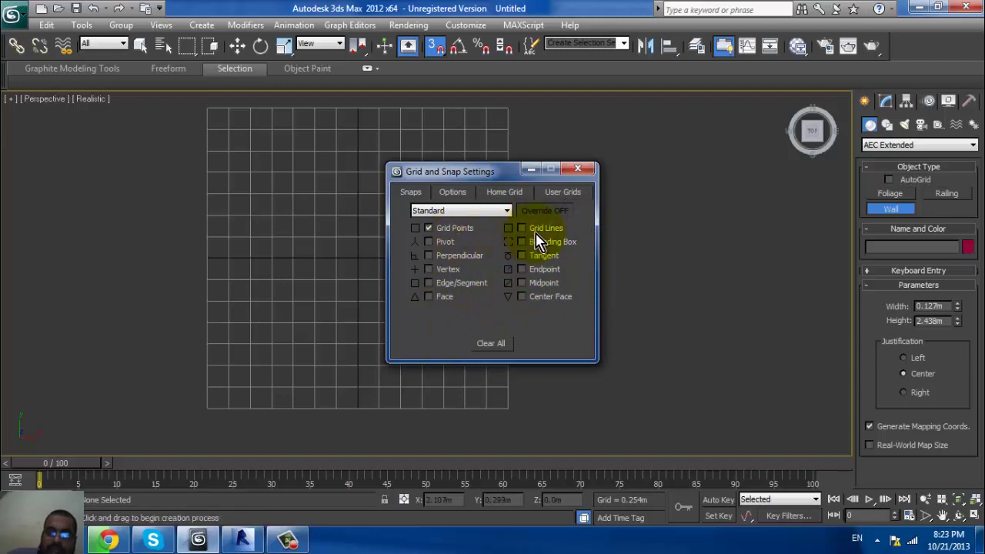
{"action": "left_click", "coordinate": [490, 344]}
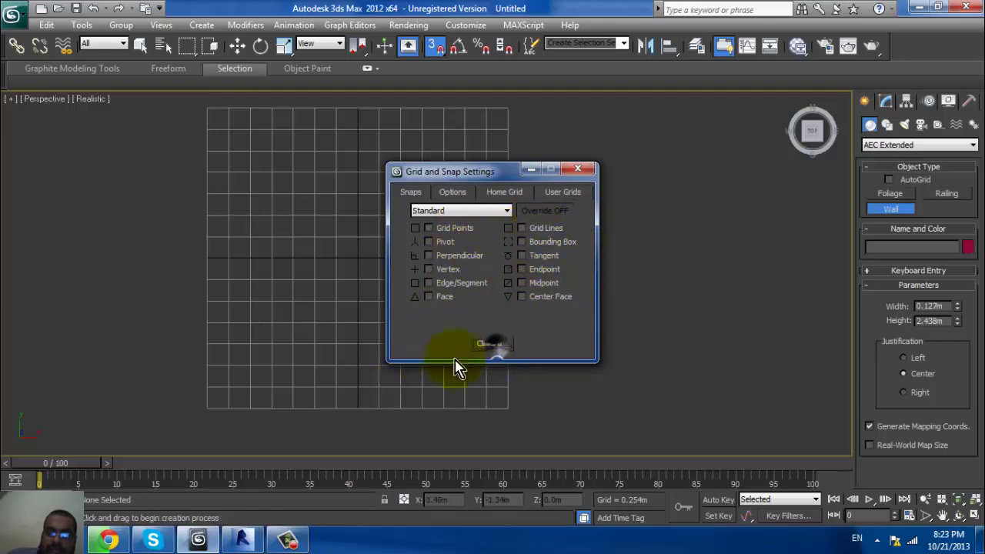
{"action": "left_click", "coordinate": [440, 228]}
{"action": "left_click", "coordinate": [551, 230]}
{"action": "left_click", "coordinate": [578, 169]}
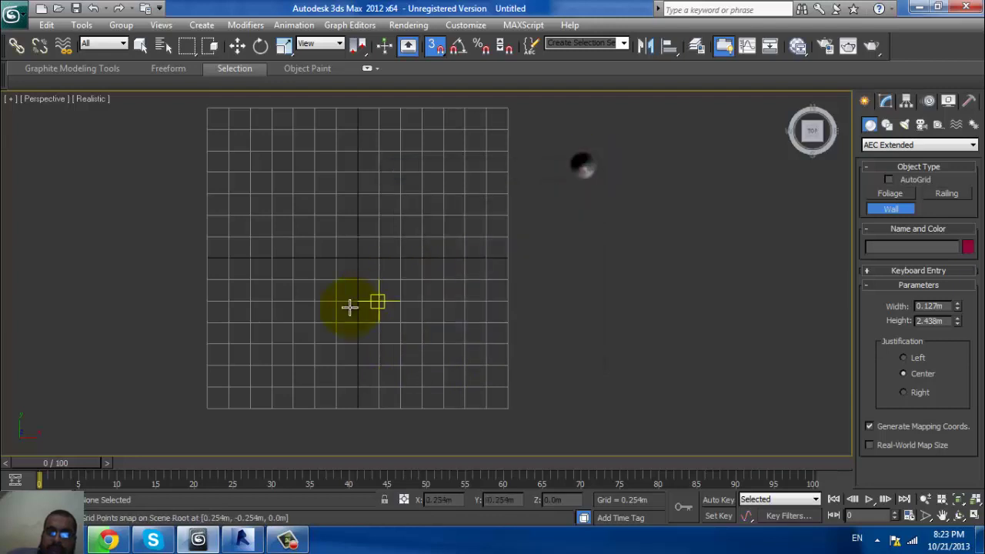
Draw a closed square wall through the grid's four outer corners at ±1.778 m and weld its end point to the start.
{"action": "left_click", "coordinate": [209, 406]}
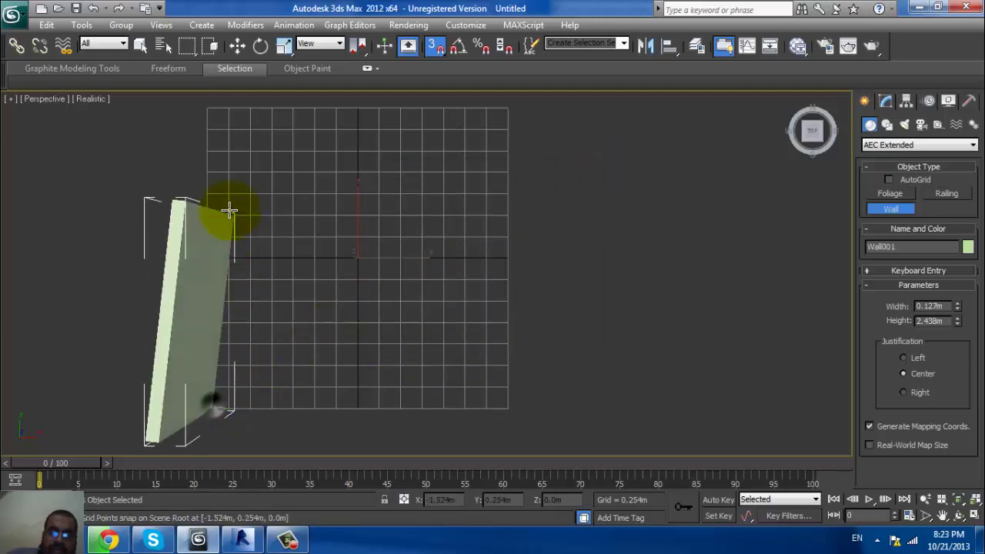
{"action": "left_click", "coordinate": [213, 109]}
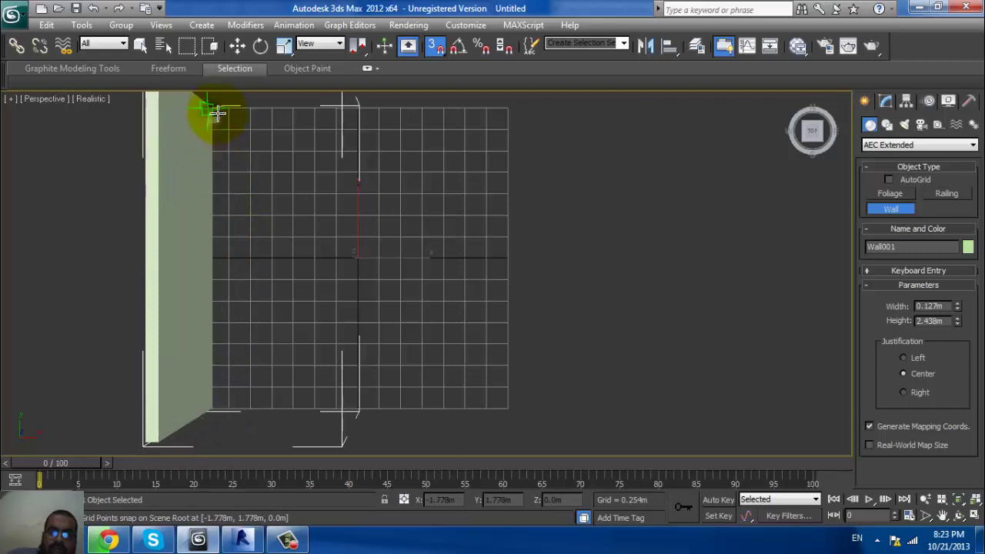
{"action": "left_click", "coordinate": [506, 110]}
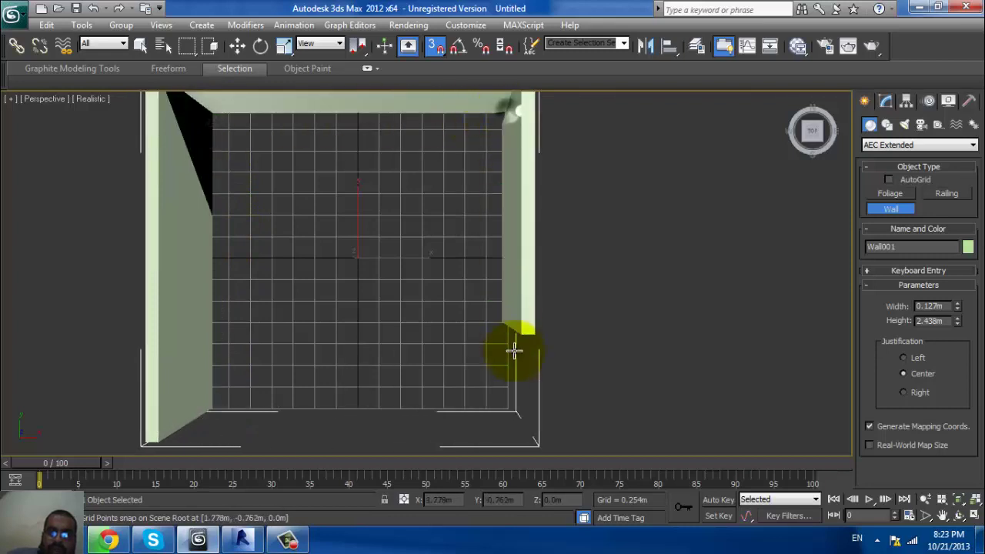
{"action": "left_click", "coordinate": [508, 408]}
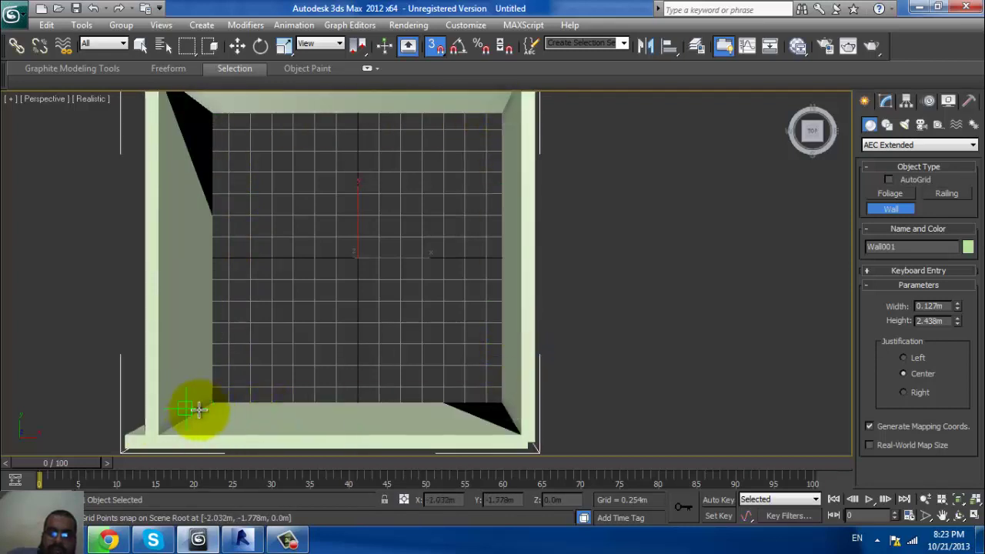
{"action": "left_click", "coordinate": [205, 408]}
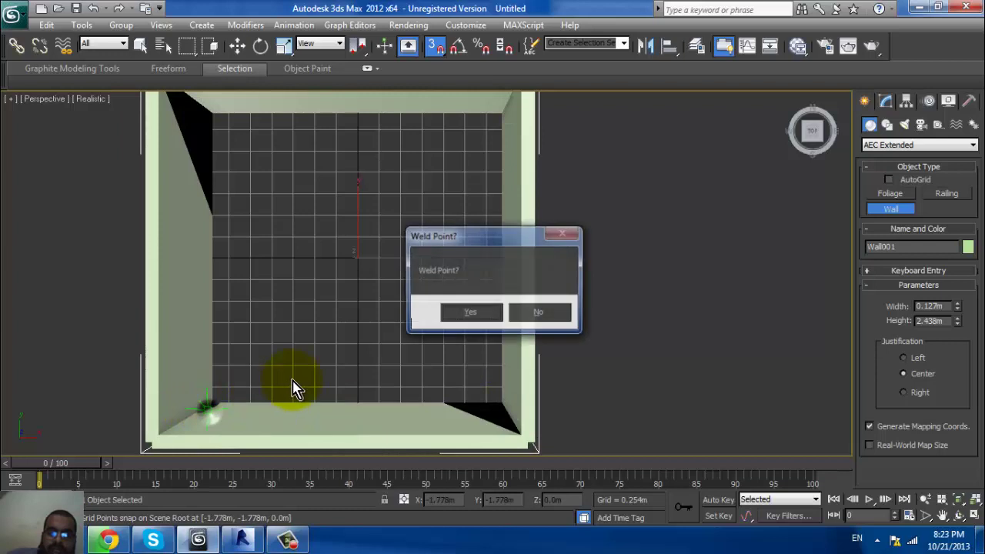
{"action": "left_click", "coordinate": [460, 311]}
{"action": "right_click", "coordinate": [464, 304]}
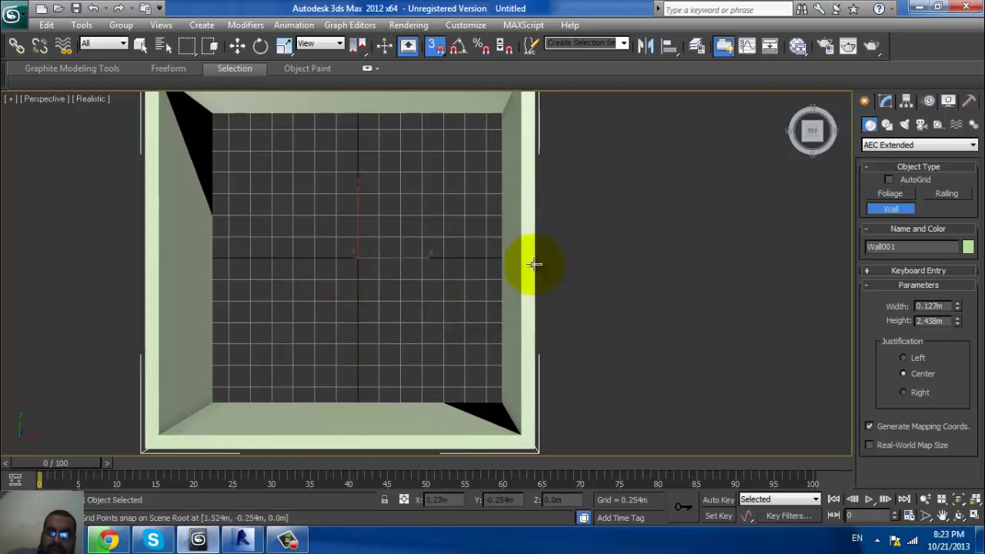
Leave the Wall tool for the Rotate tool, turn off 3D snapping and tilt the view to show the walls from the front.
{"action": "key", "text": "e"}
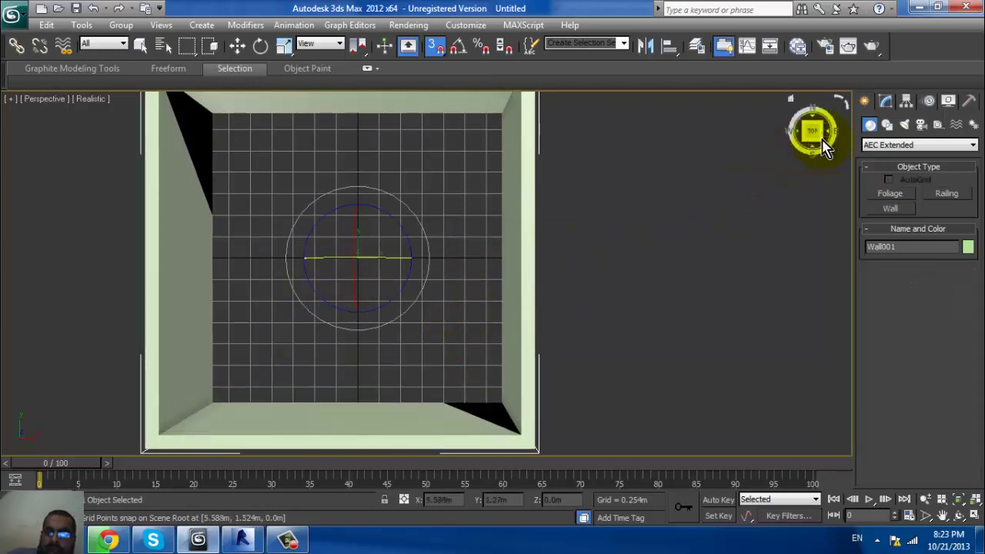
{"action": "left_click", "coordinate": [409, 46]}
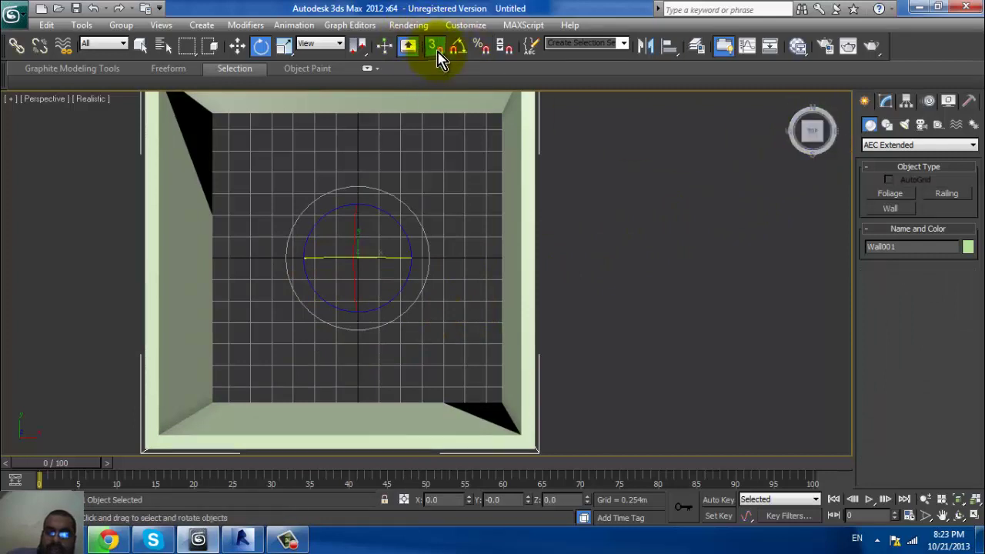
{"action": "left_click", "coordinate": [806, 150]}
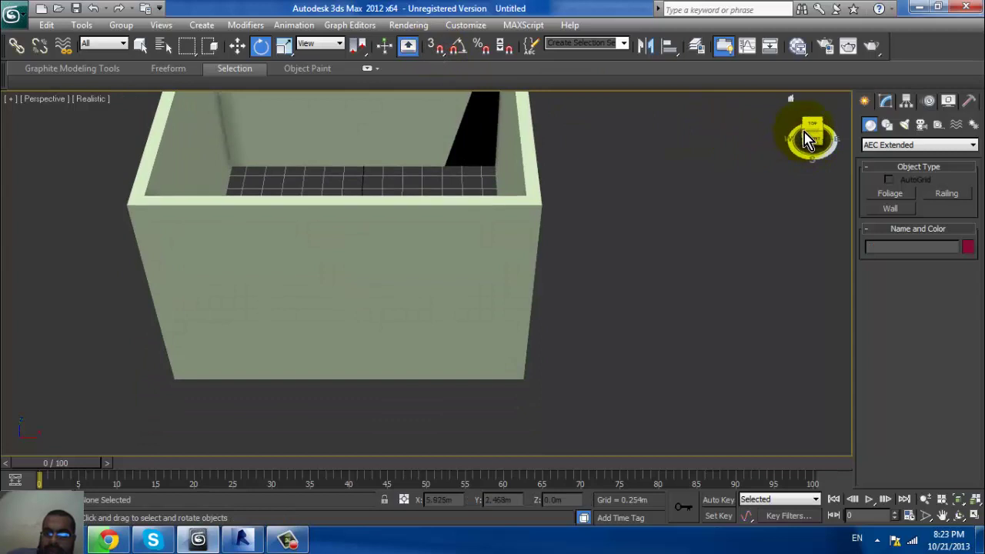
Place a Banyan tree from the Foliage plants beside the walled room, viewing the scene from a corner angle.
{"action": "left_click", "coordinate": [805, 140]}
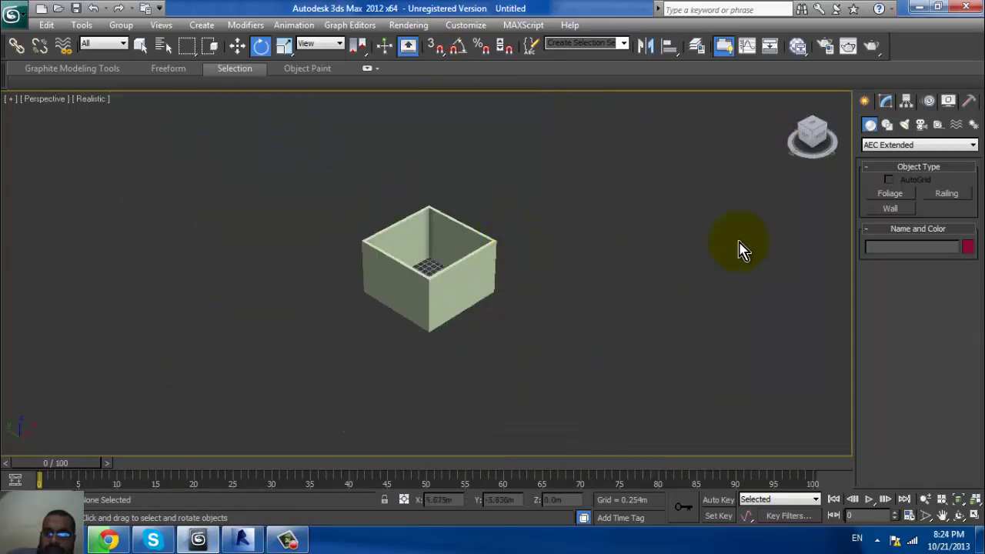
{"action": "left_click", "coordinate": [893, 209]}
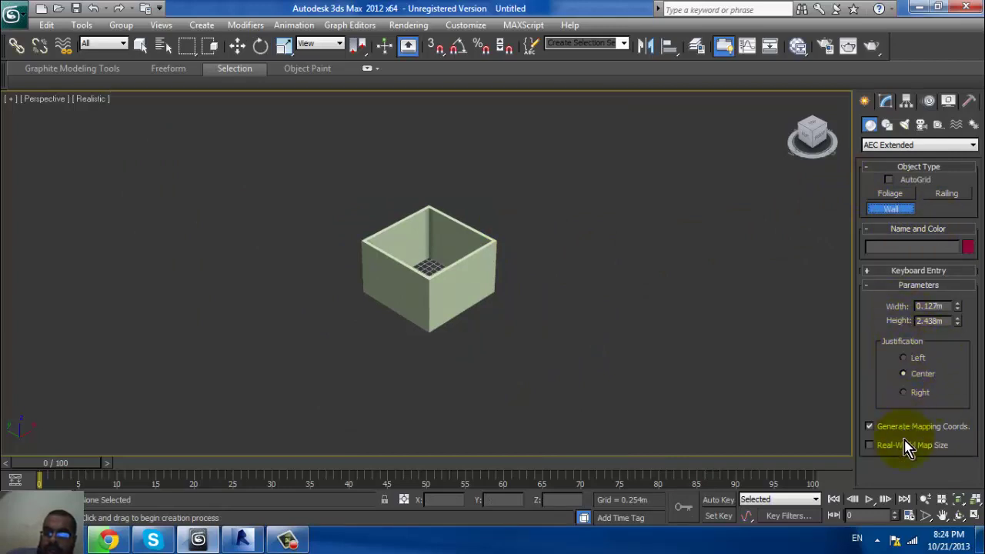
{"action": "left_click", "coordinate": [902, 196]}
{"action": "left_click", "coordinate": [902, 348]}
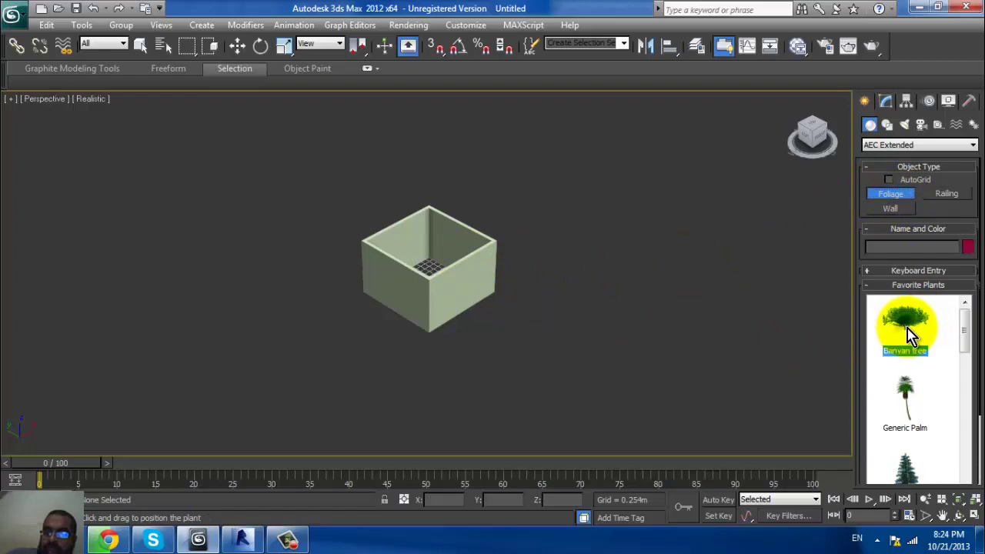
{"action": "left_click_drag", "start_coordinate": [906, 365], "coordinate": [635, 268]}
{"action": "key", "text": "z"}
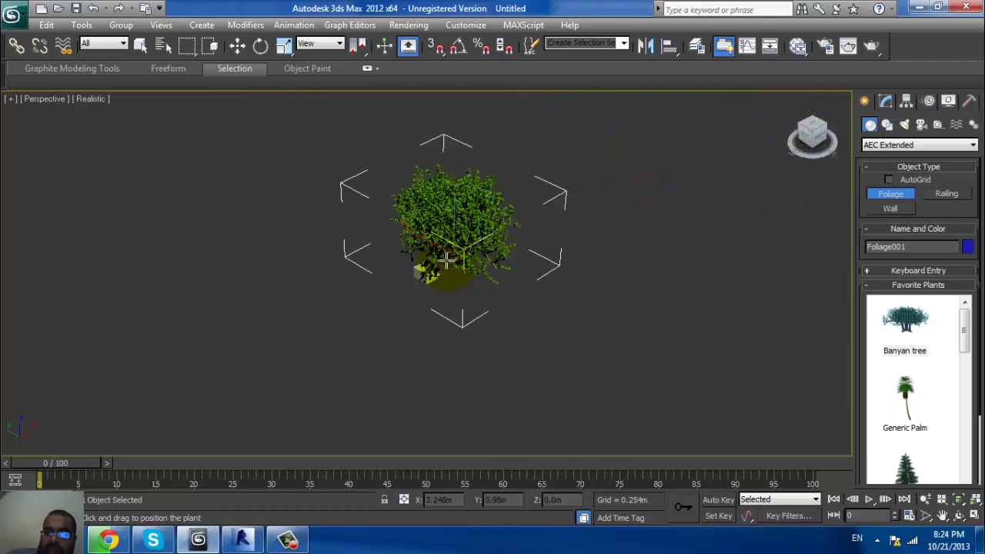
Uniformly scale the Banyan tree down to about 40 percent.
{"action": "key", "text": "e"}
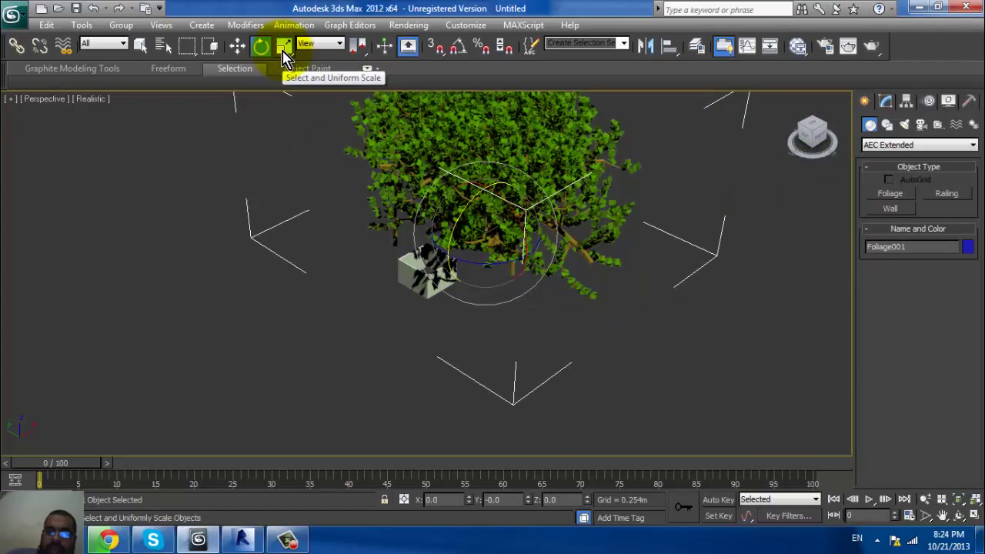
{"action": "left_click_drag", "start_coordinate": [283, 45], "coordinate": [283, 68]}
{"action": "left_click_drag", "start_coordinate": [518, 244], "coordinate": [498, 193]}
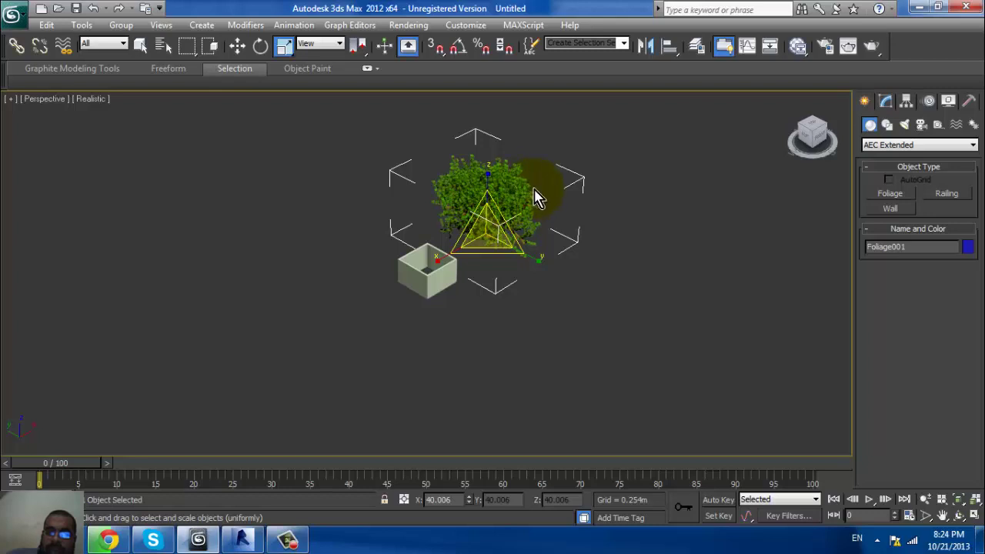
{"action": "left_click", "coordinate": [402, 165]}
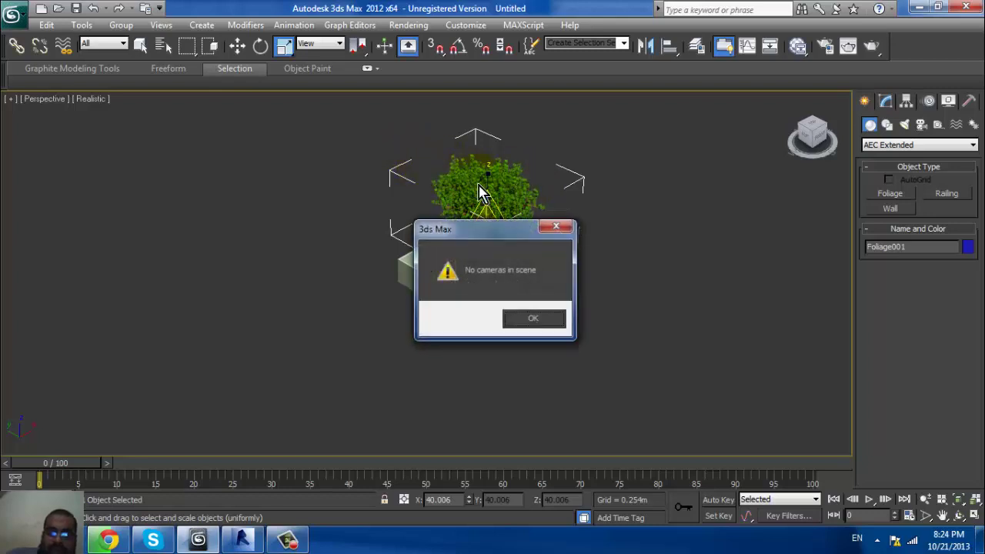
{"action": "left_click", "coordinate": [529, 312]}
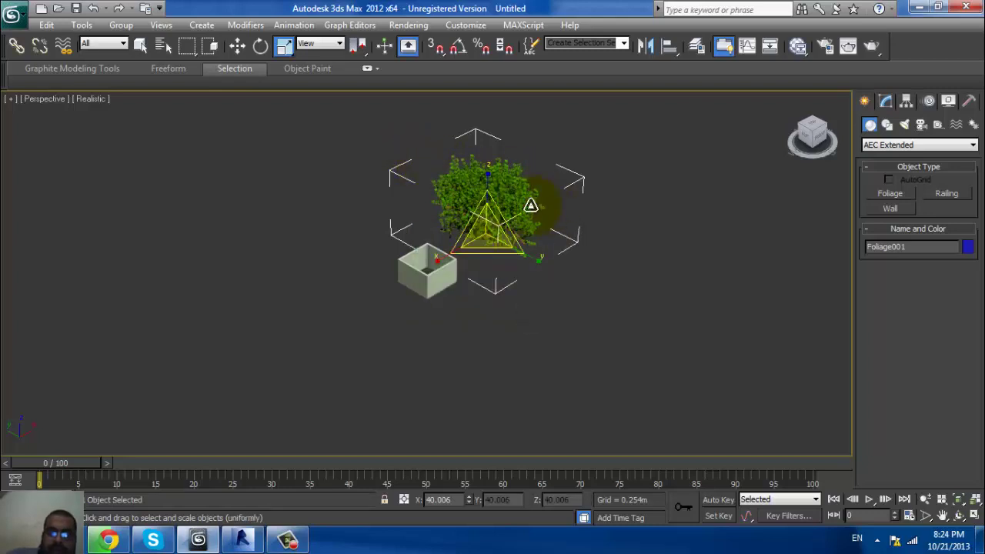
Place three Generic Palm trees around the room, two on one side and one on the opposite side, and leave the Foliage tool.
{"action": "left_click", "coordinate": [890, 193]}
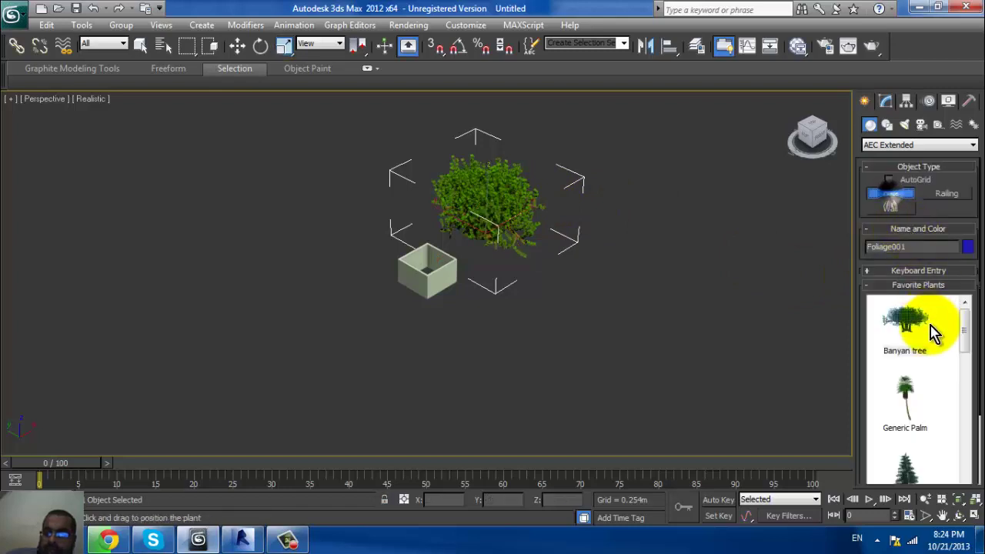
{"action": "left_click", "coordinate": [905, 407]}
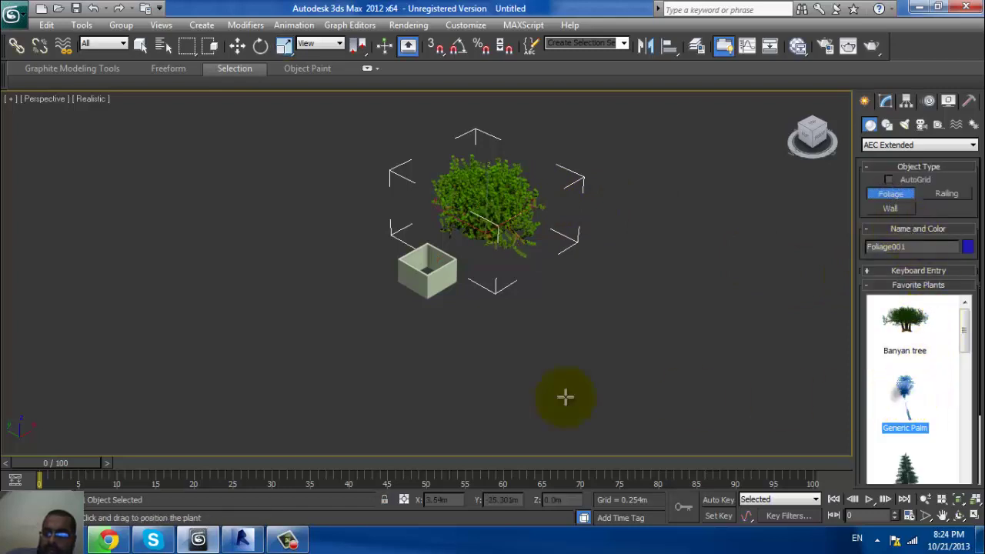
{"action": "left_click_drag", "start_coordinate": [581, 362], "coordinate": [350, 266]}
{"action": "left_click", "coordinate": [895, 395]}
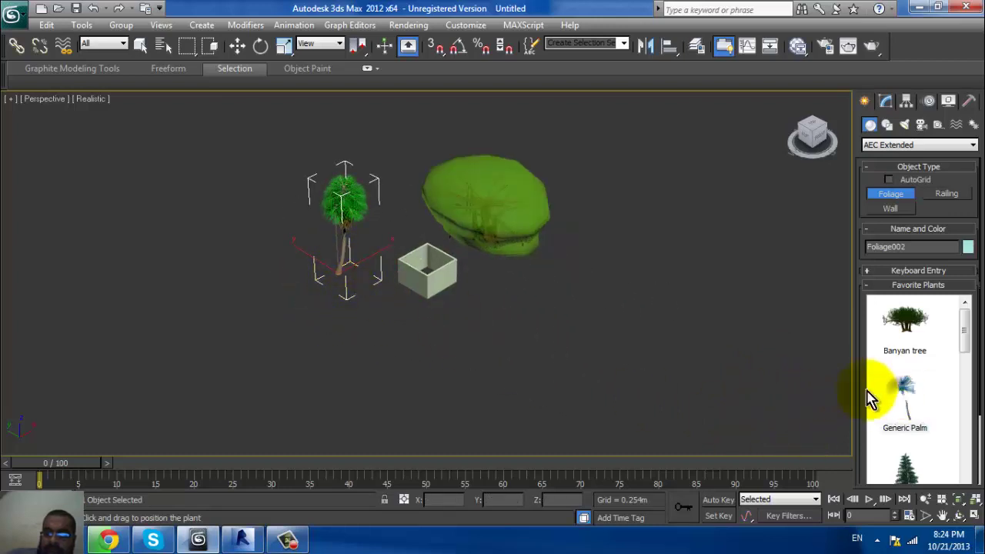
{"action": "left_click_drag", "start_coordinate": [602, 384], "coordinate": [304, 368]}
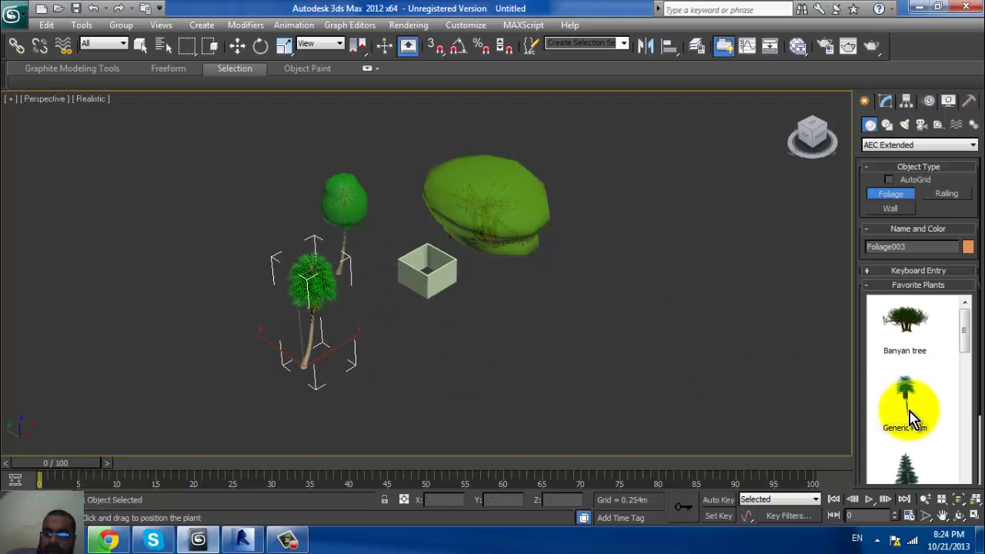
{"action": "left_click_drag", "start_coordinate": [915, 413], "coordinate": [607, 358]}
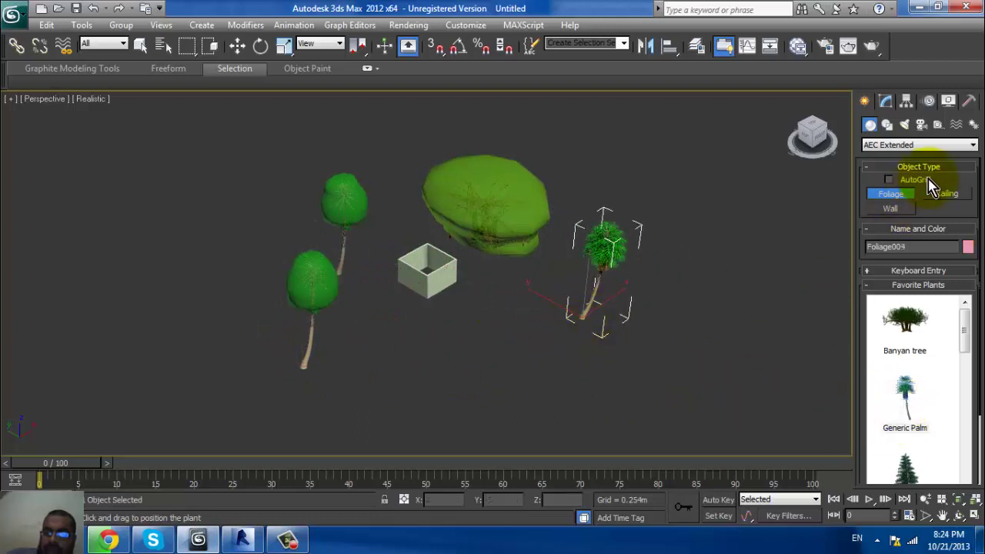
{"action": "key", "text": "r"}
Draw a railing about 14.5 m long and 6.7 m high across the front of the room.
{"action": "left_click", "coordinate": [959, 195]}
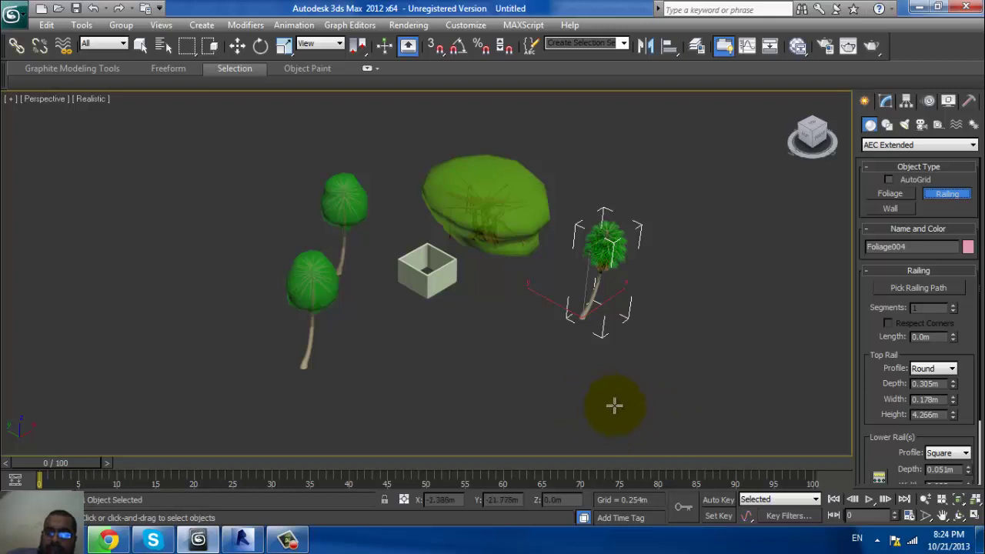
{"action": "left_click_drag", "start_coordinate": [615, 401], "coordinate": [352, 396]}
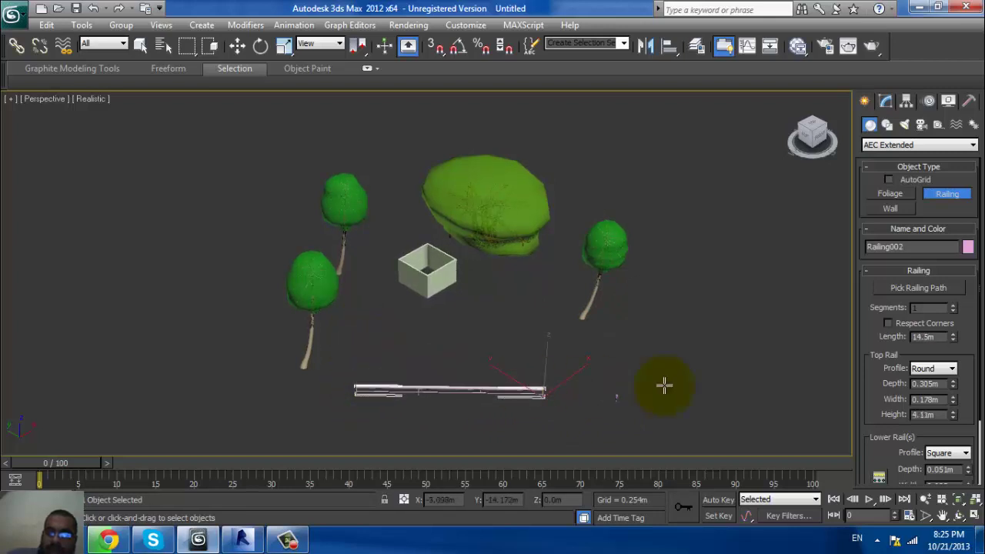
{"action": "right_click", "coordinate": [935, 365]}
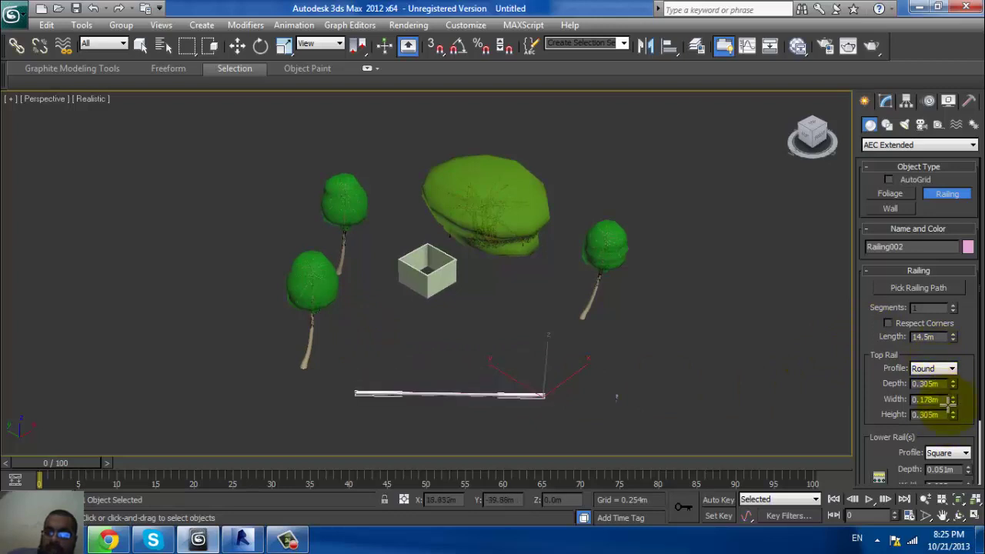
{"action": "left_click", "coordinate": [475, 306]}
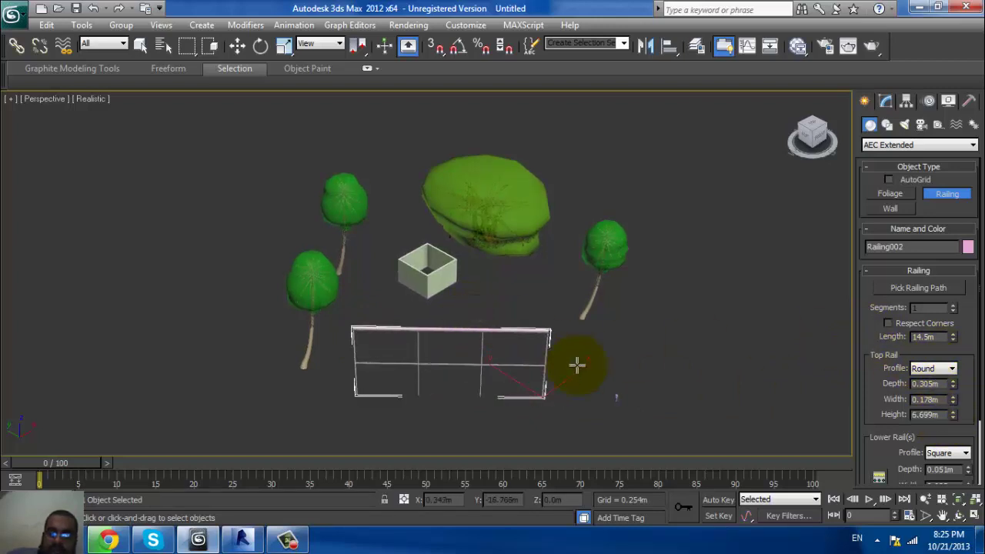
Draw a railing about 25.4 m long and 7.3 m high beyond the single palm and set its top rail profile to Square.
{"action": "left_click_drag", "start_coordinate": [720, 247], "coordinate": [667, 389]}
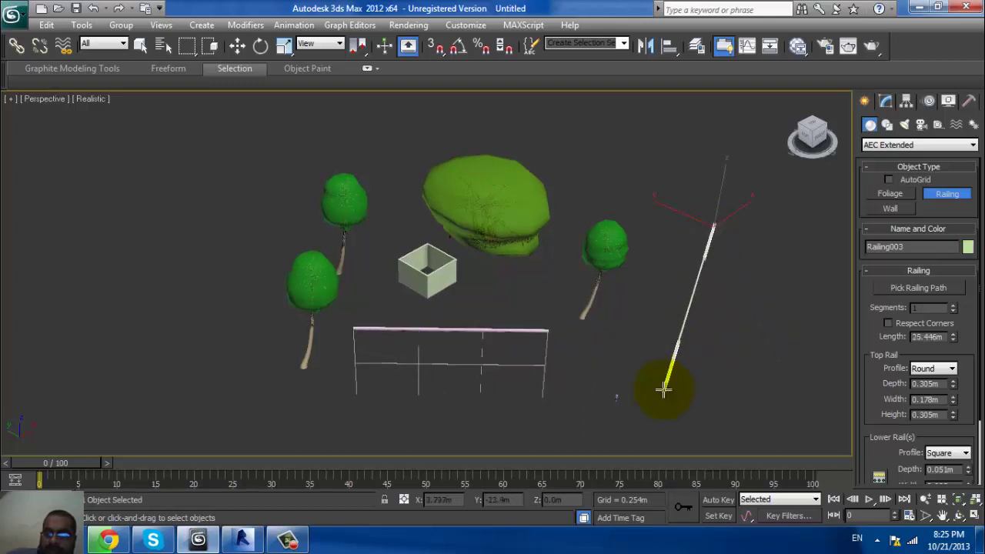
{"action": "left_click", "coordinate": [951, 369]}
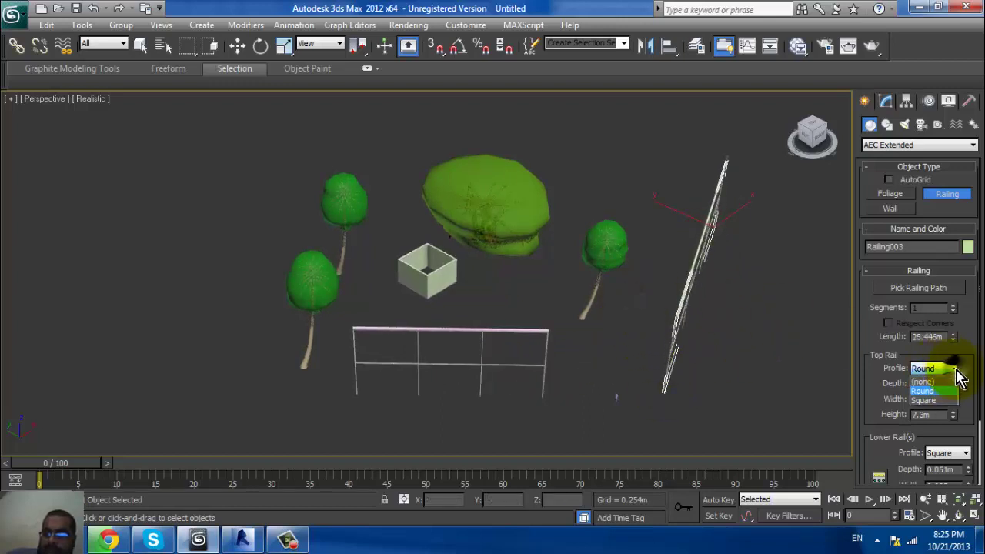
{"action": "left_click", "coordinate": [947, 401]}
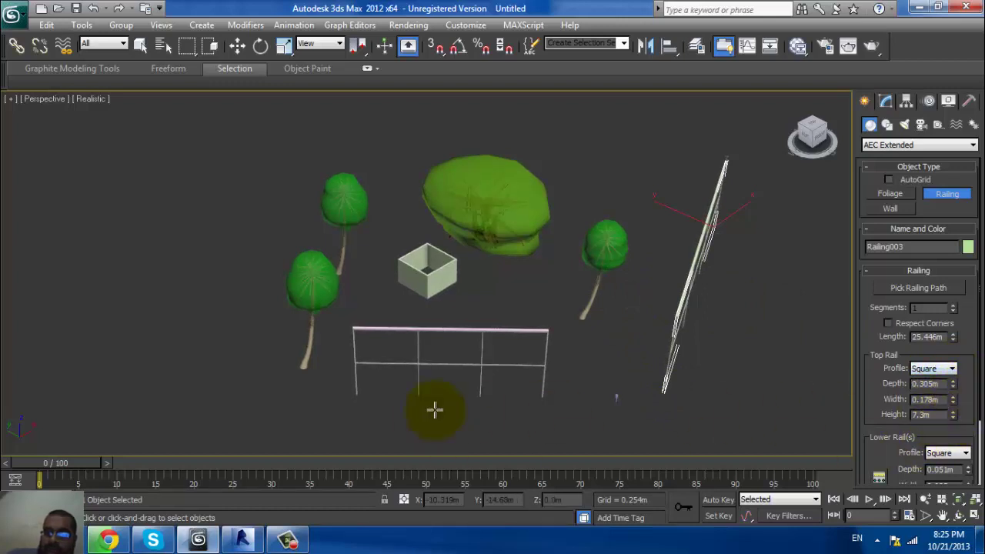
Draw a railing about 20 m long and 8.4 m high in front of the two palms, then leave the Railing tool and deselect it.
{"action": "left_click_drag", "start_coordinate": [474, 416], "coordinate": [464, 420]}
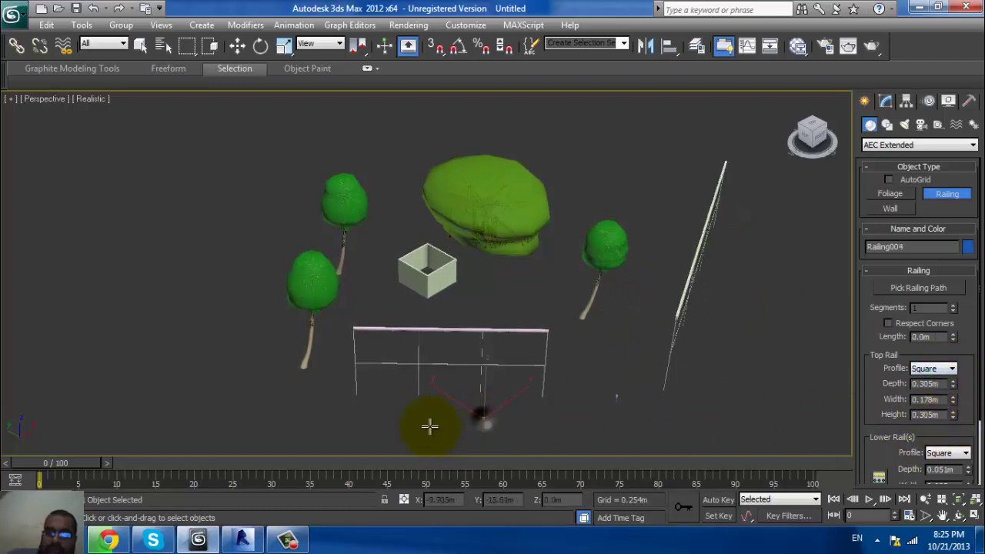
{"action": "left_click", "coordinate": [318, 396]}
{"action": "left_click_drag", "start_coordinate": [302, 351], "coordinate": [295, 385]}
{"action": "left_click_drag", "start_coordinate": [350, 419], "coordinate": [119, 359]}
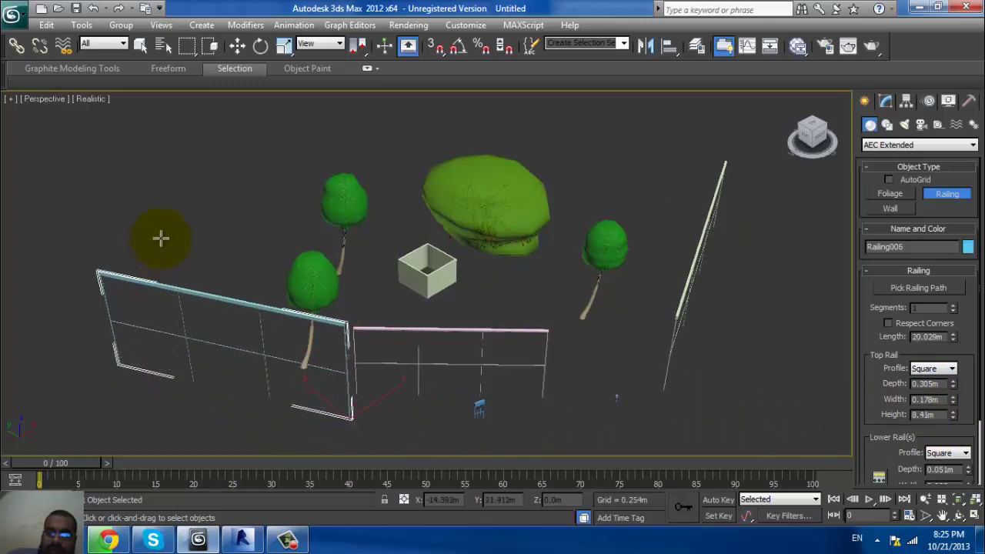
{"action": "left_click", "coordinate": [168, 263]}
{"action": "key", "text": "r"}
{"action": "scroll", "coordinate": [249, 330], "scroll_direction": "down", "scroll_amount": 6}
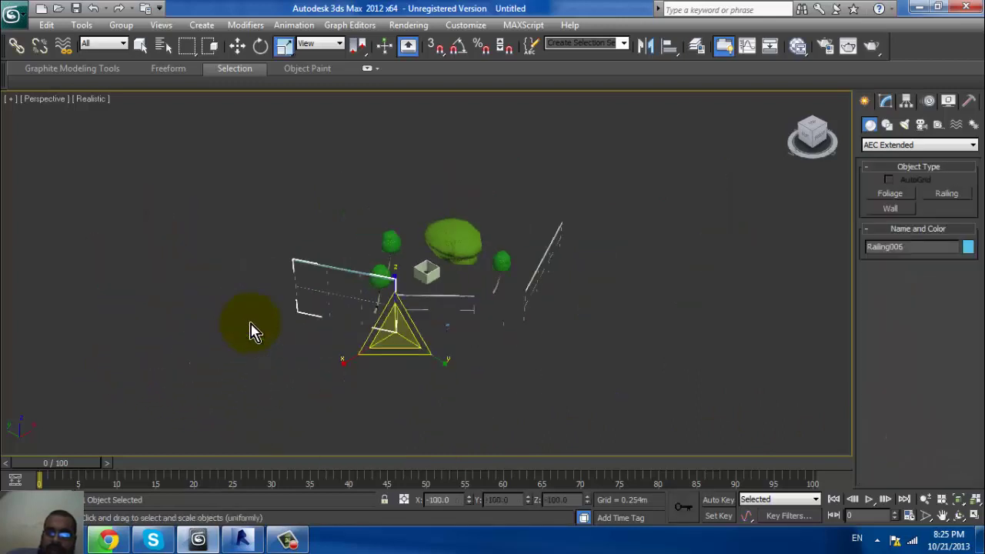
{"action": "left_click", "coordinate": [343, 189]}
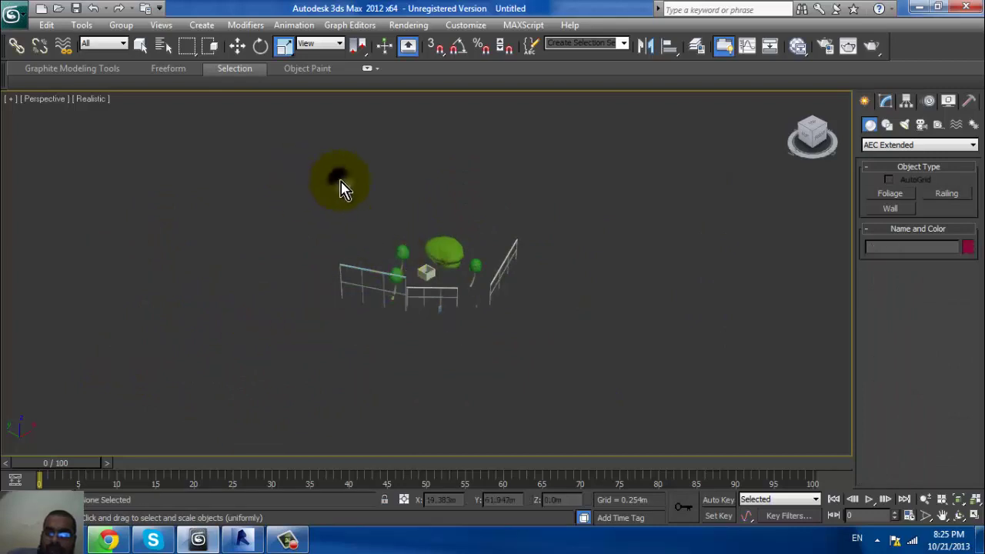
Examine the metric display units and the system unit scale options in Units Setup, and cancel both dialogs.
{"action": "left_click", "coordinate": [466, 24]}
{"action": "left_click", "coordinate": [508, 219]}
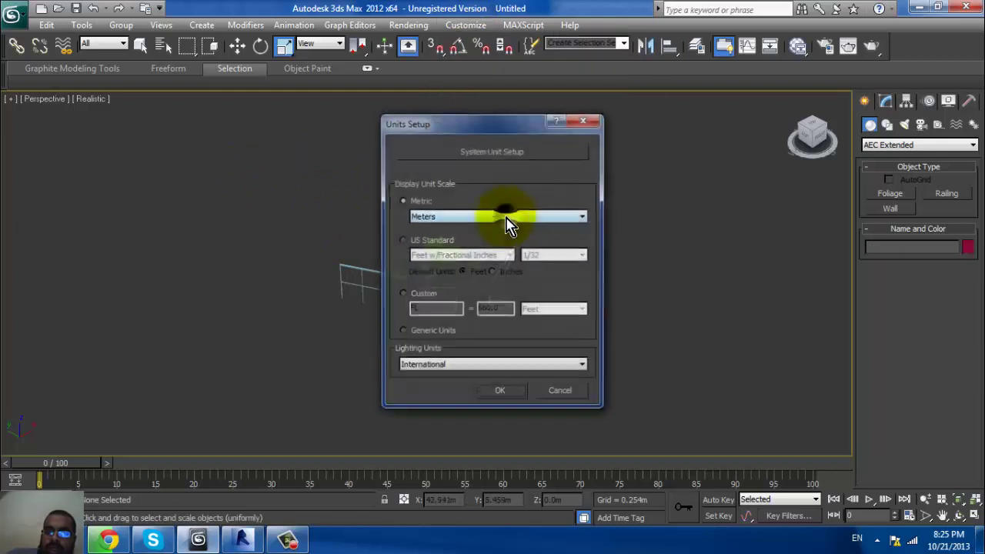
{"action": "left_click", "coordinate": [504, 217]}
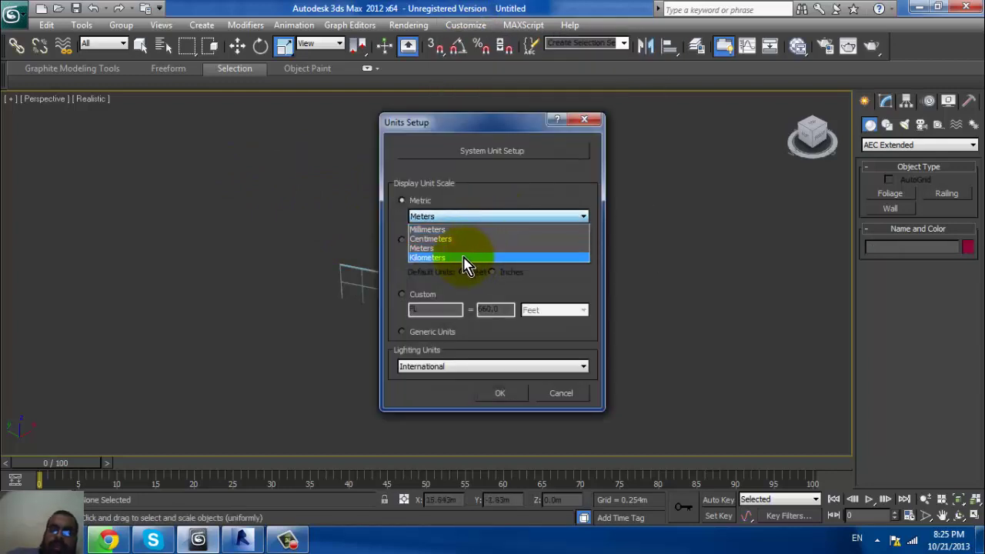
{"action": "left_click", "coordinate": [505, 150]}
{"action": "left_click", "coordinate": [506, 150]}
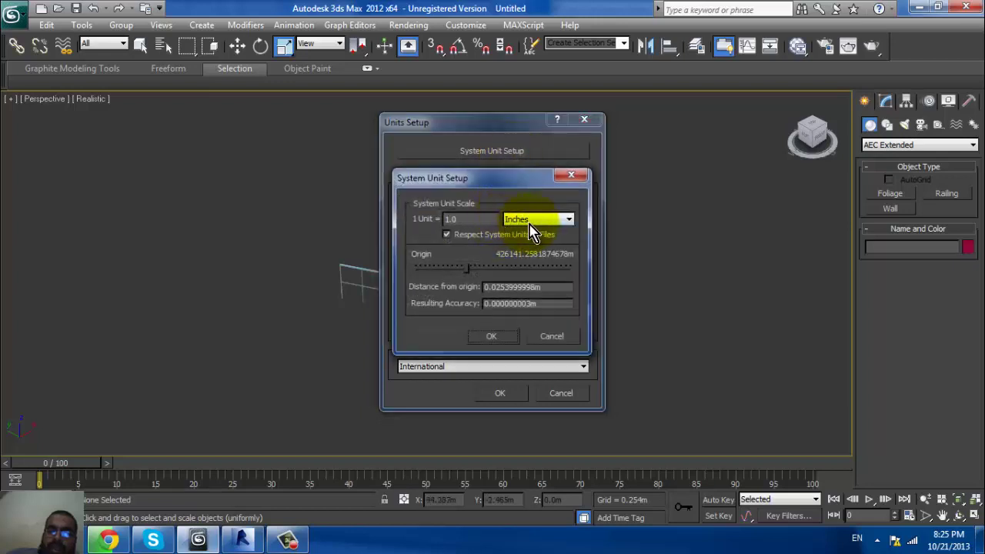
{"action": "left_click", "coordinate": [539, 219]}
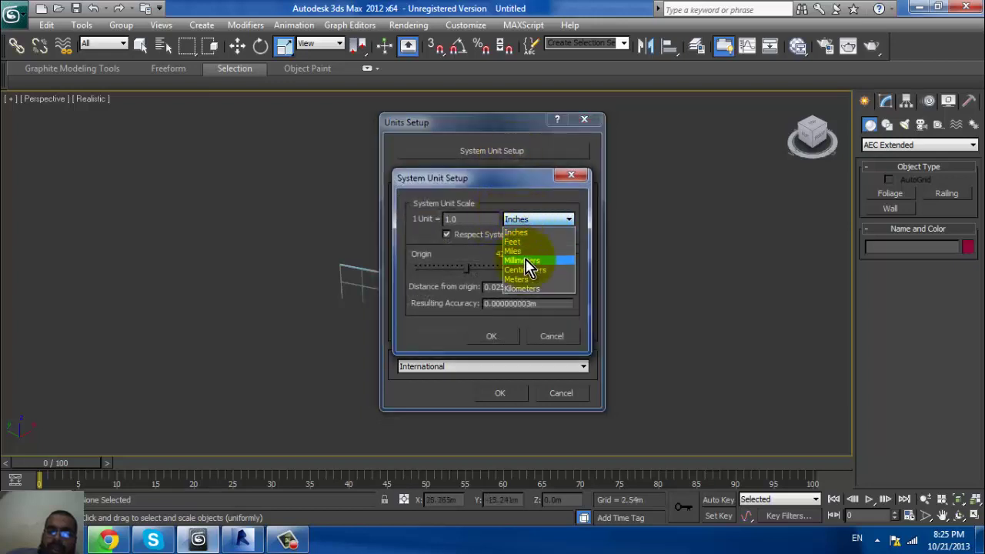
{"action": "left_click", "coordinate": [435, 252]}
{"action": "left_click", "coordinate": [571, 175]}
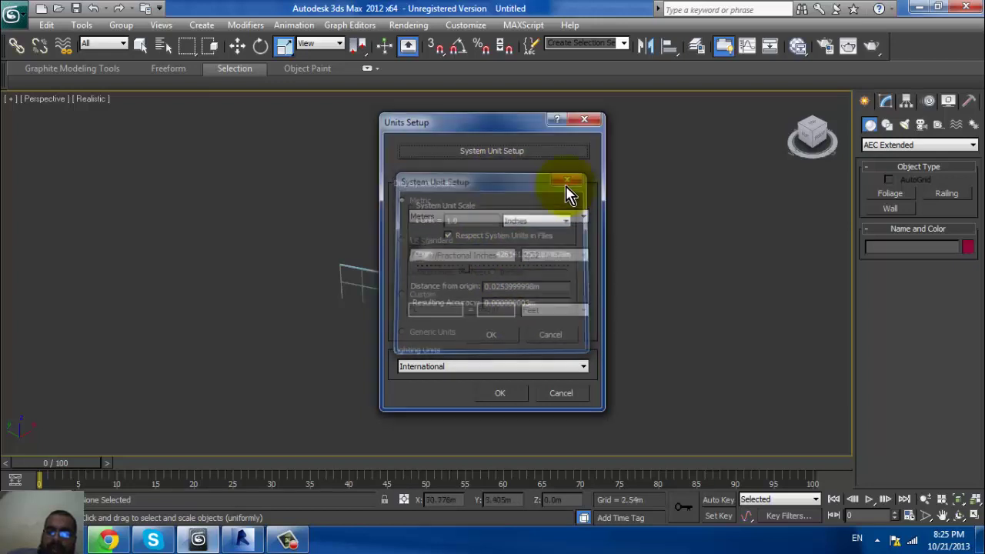
{"action": "left_click", "coordinate": [559, 392]}
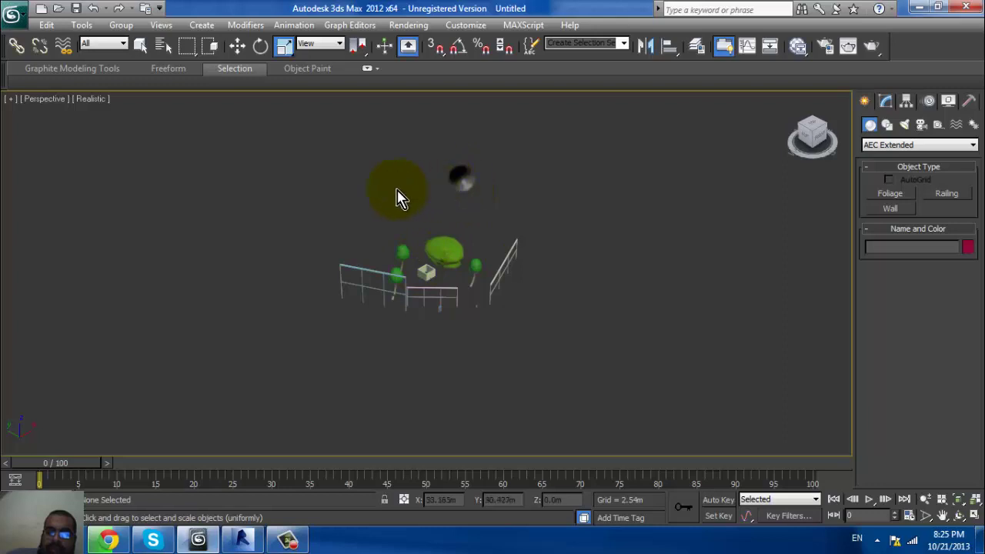
{"action": "scroll", "coordinate": [465, 193], "scroll_direction": "up", "scroll_amount": 4}
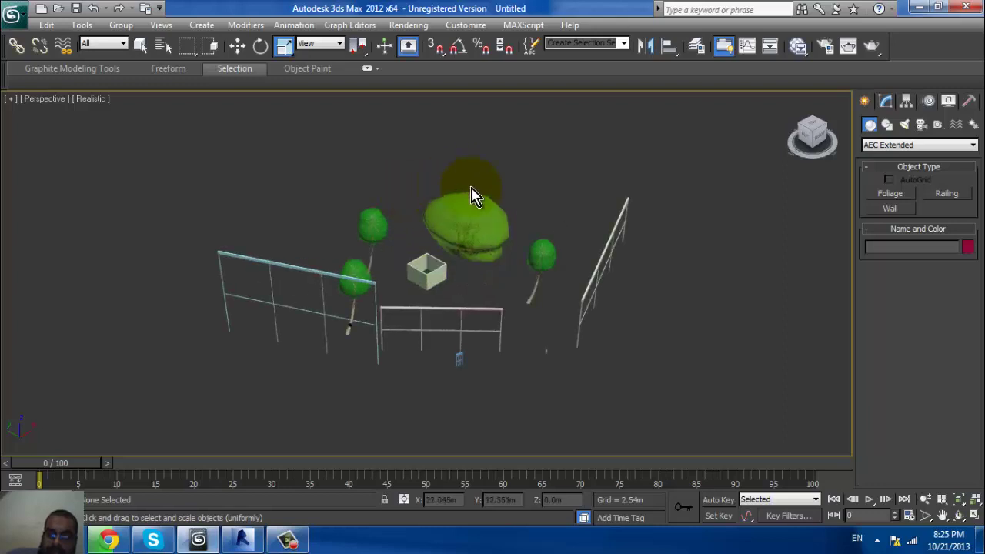